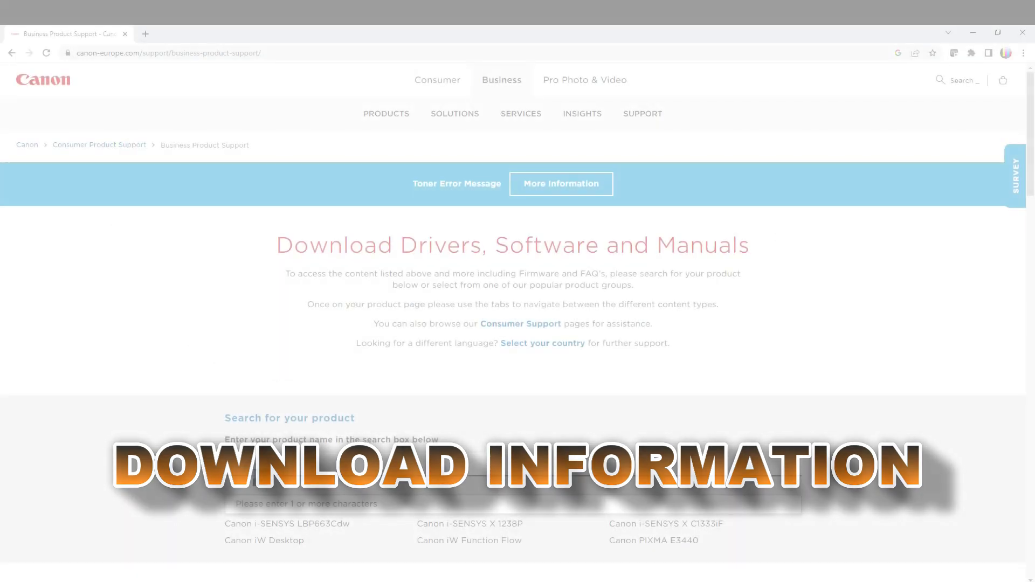
Step: Look up MAXIFY GX5040 drivers for macOS 12 (Monterey) and highlight the AirPrint-only, no-driver notice
text(gx50)
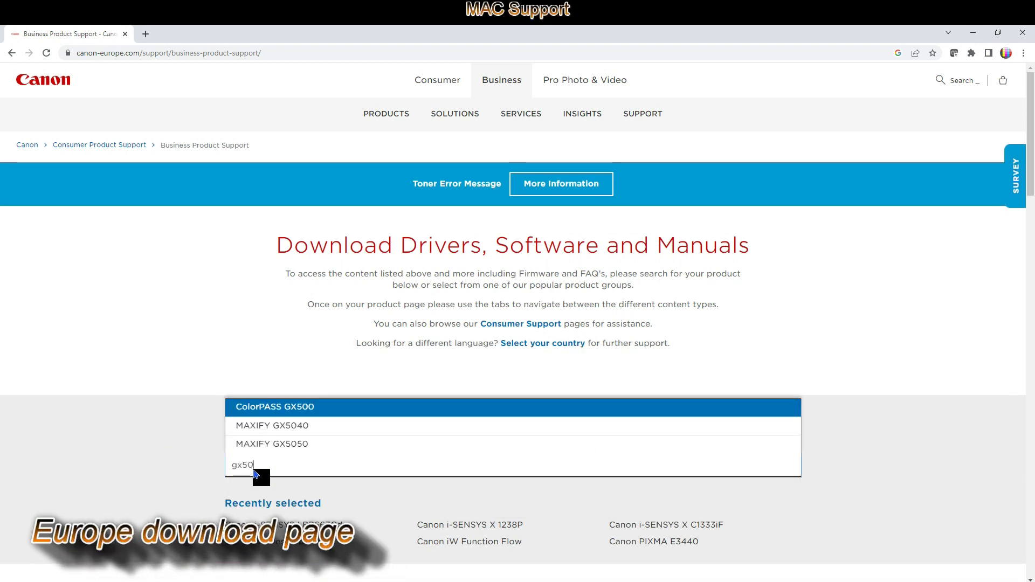
text(4)
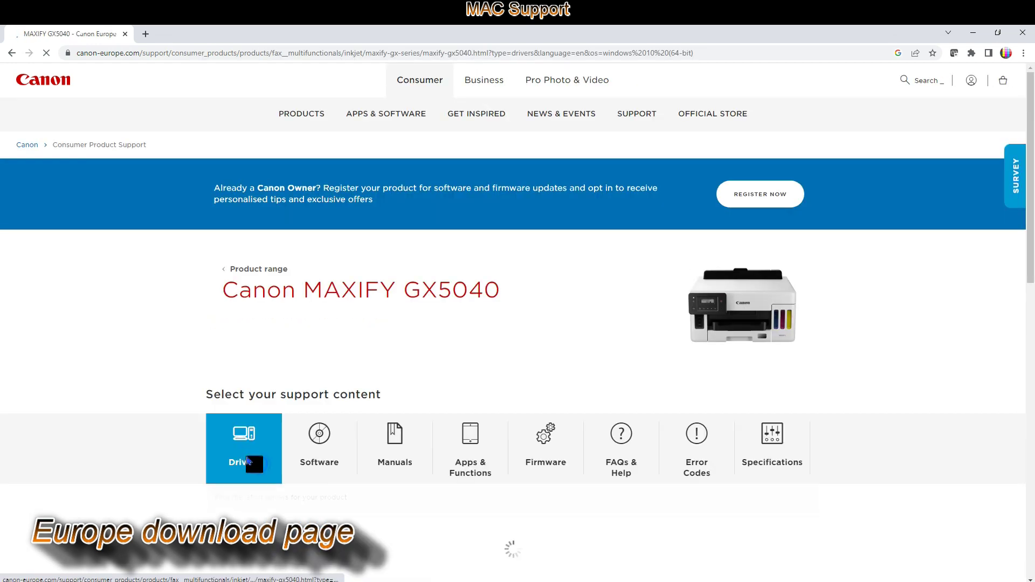
scroll(233, 457, down, 4)
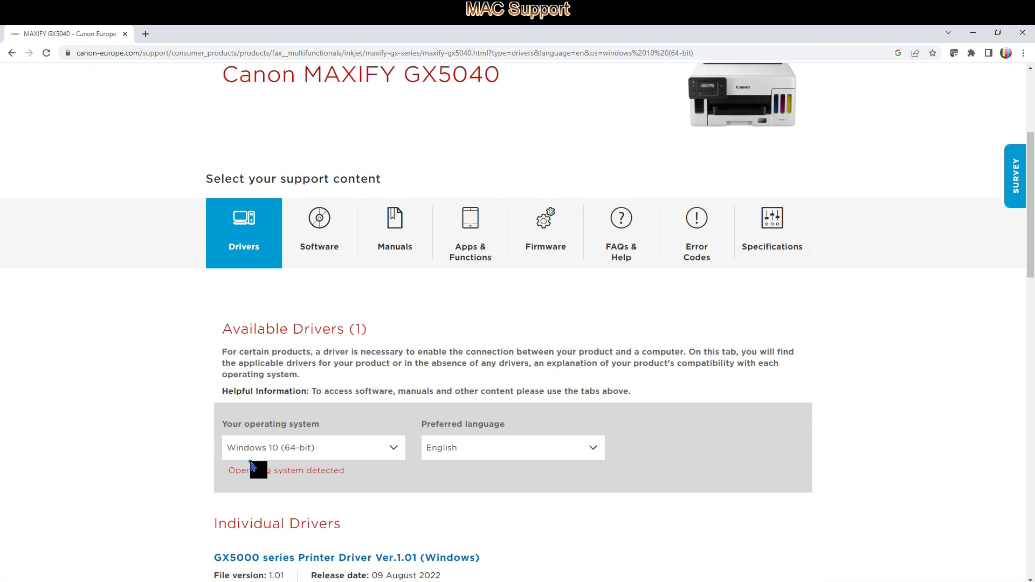
click(252, 457)
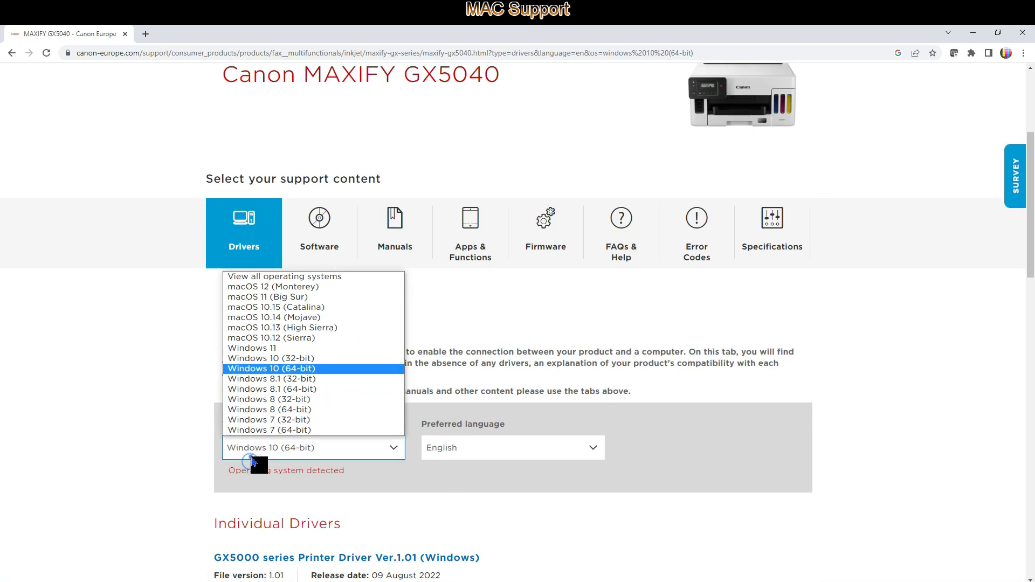
click(295, 288)
scroll(212, 331, down, 7)
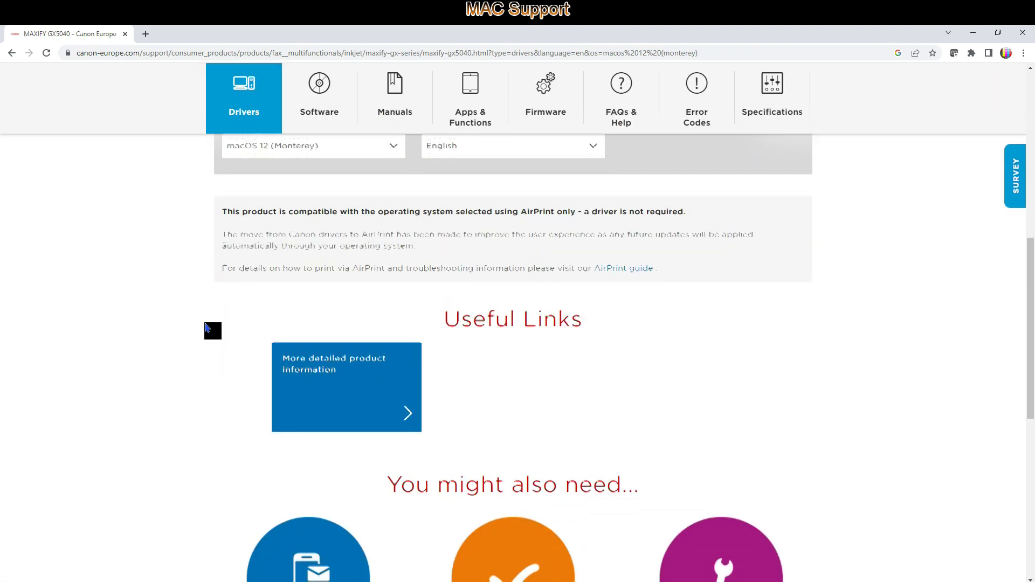
scroll(212, 331, up, 1)
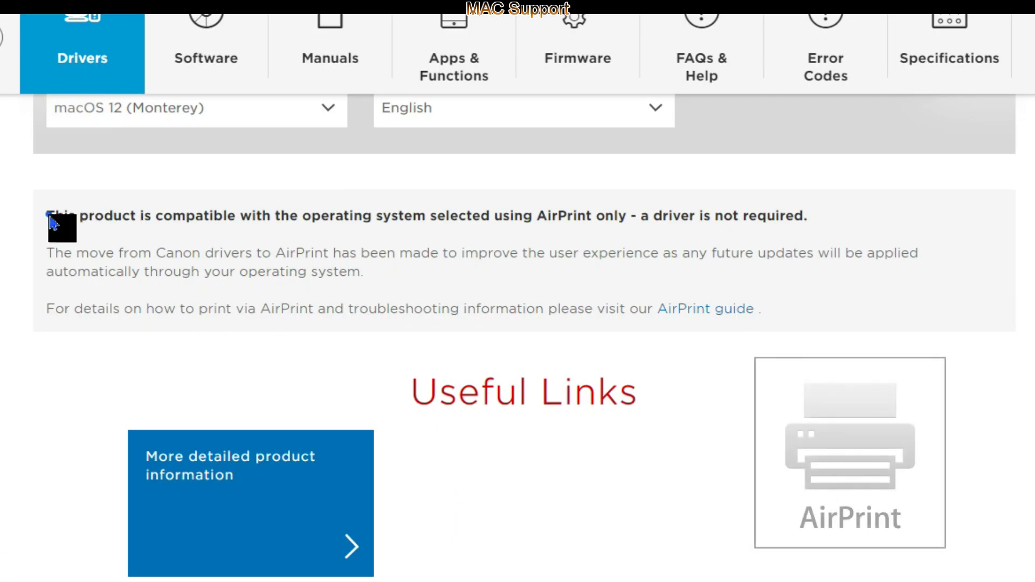
drag(47, 216, 828, 201)
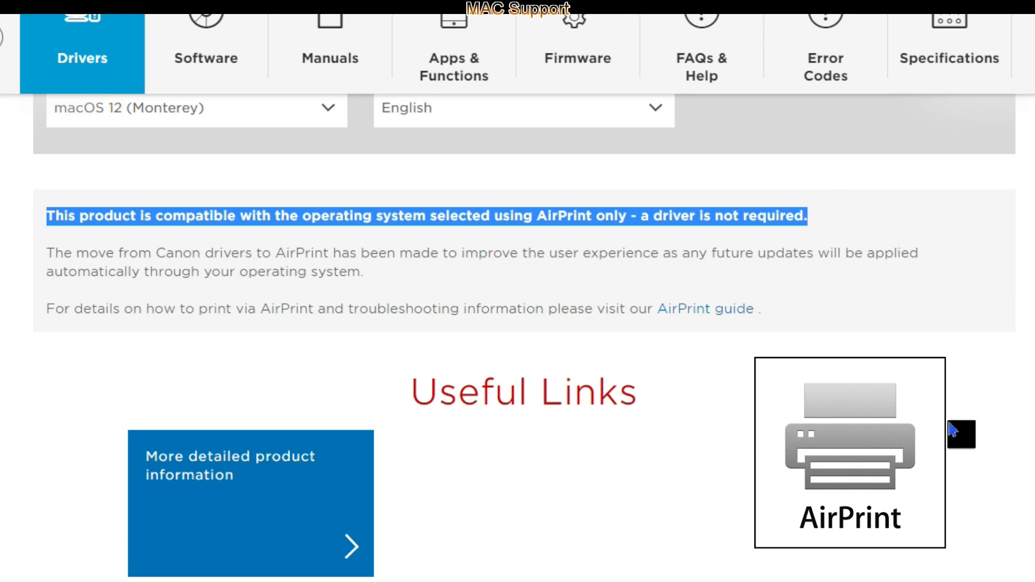
Step: Show the GX5040 software for macOS 13 (Ventura) and scroll down to Master Setup (Mac)
click(210, 56)
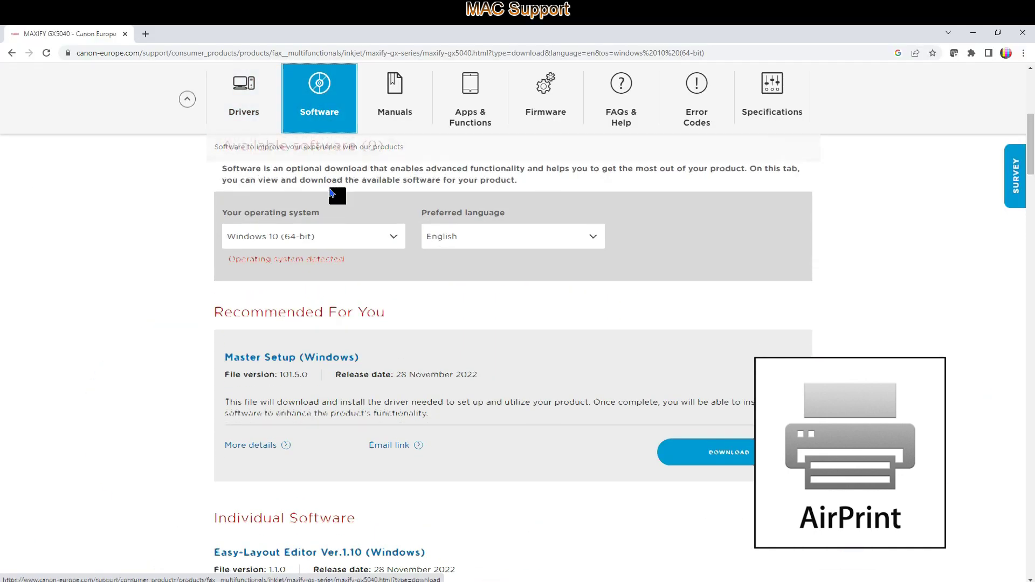
click(317, 253)
click(278, 277)
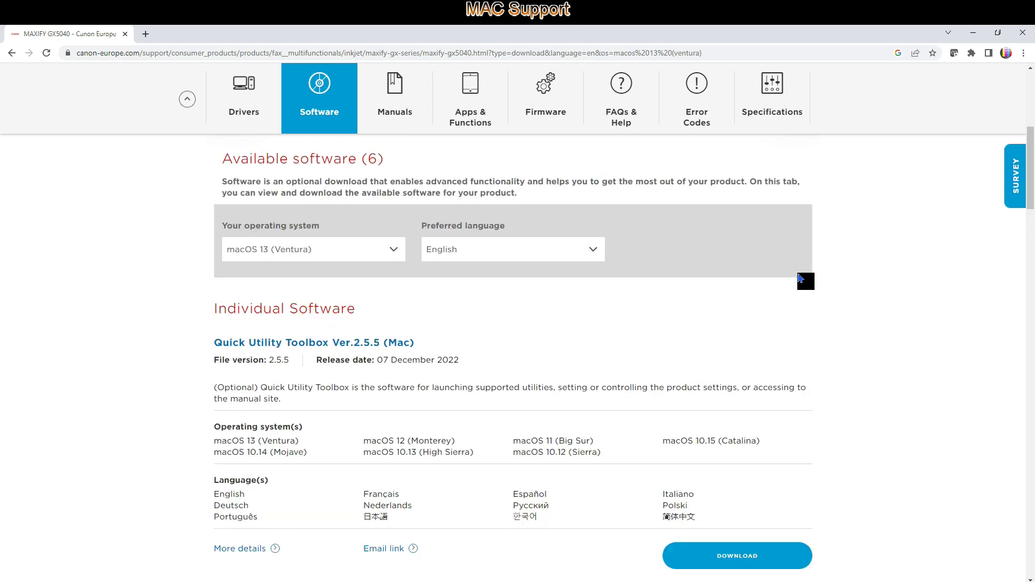
scroll(680, 298, down, 3)
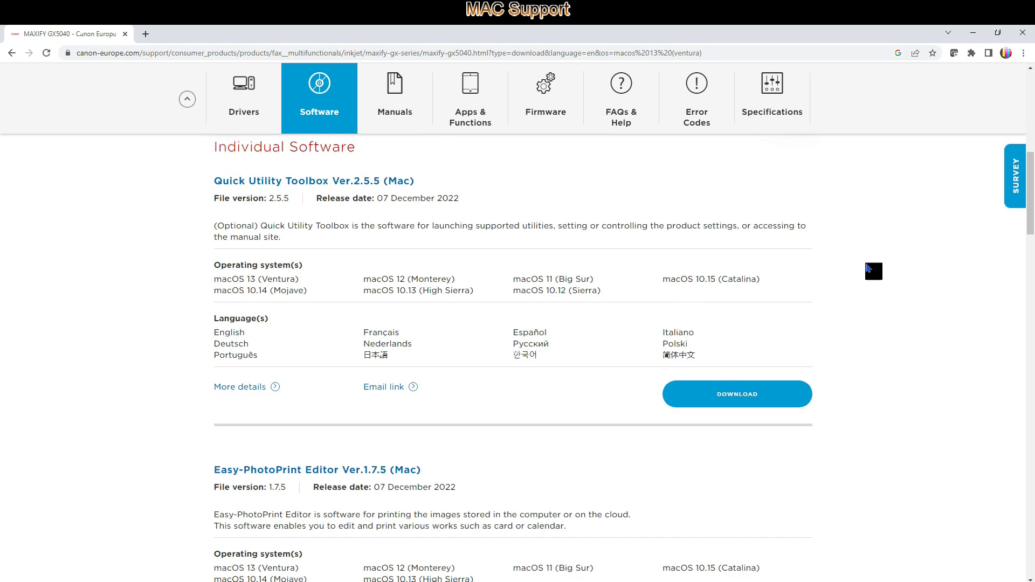
scroll(256, 408, down, 10)
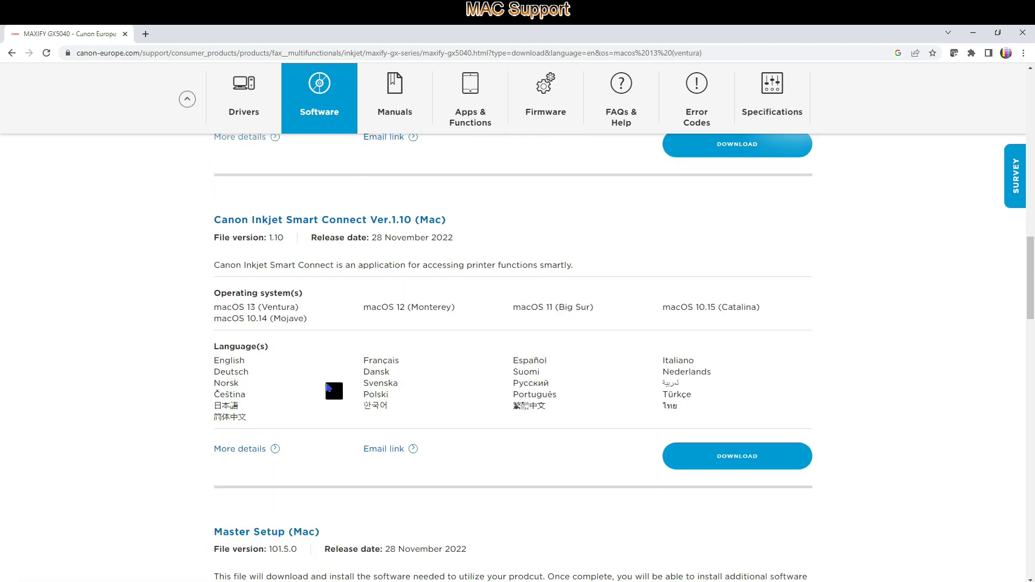
scroll(321, 357, down, 6)
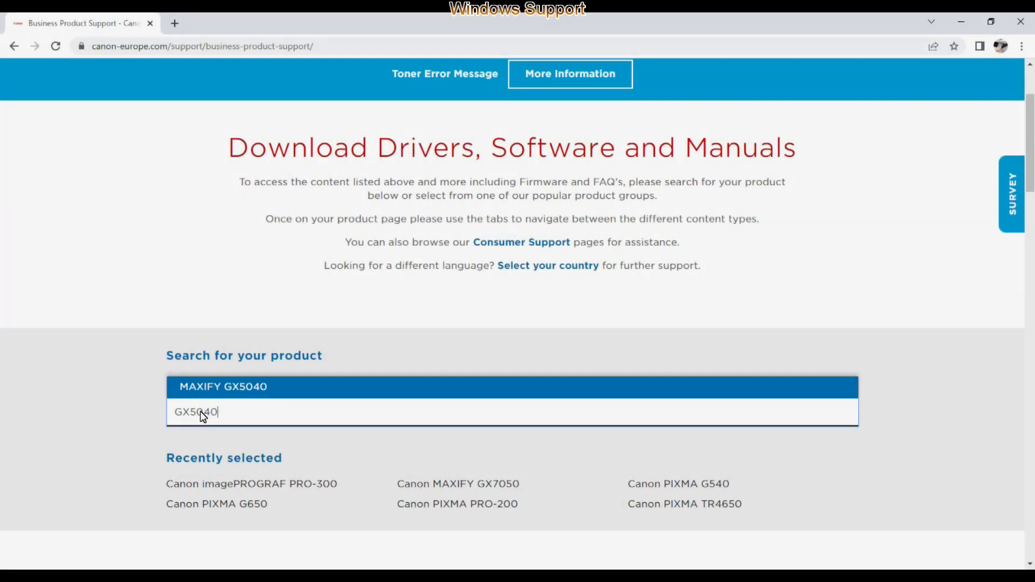
Step: Go to Canon Asia's MAXIFY GX5070 support page and display its software downloads
key(Return)
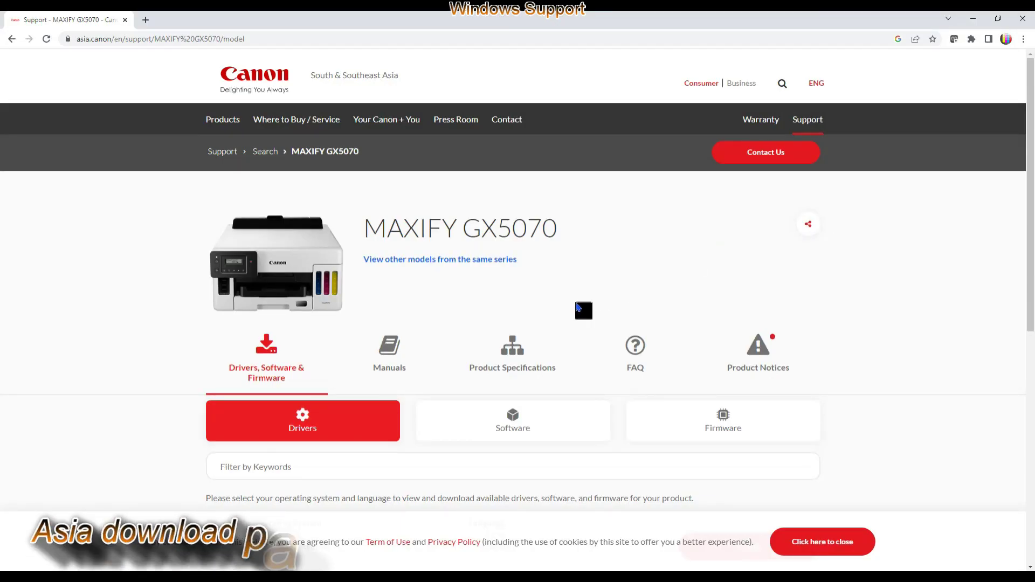
click(517, 425)
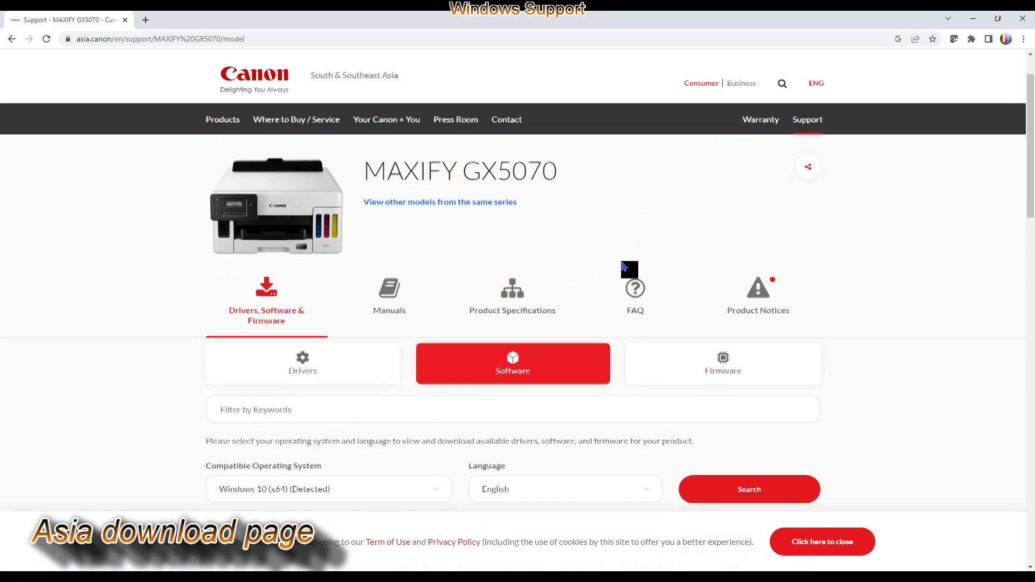
scroll(629, 270, down, 2)
Step: List GX5070 software for Windows 10 (x64) in English, from PosterArtist to IJ Printer Assistant Tool
click(752, 446)
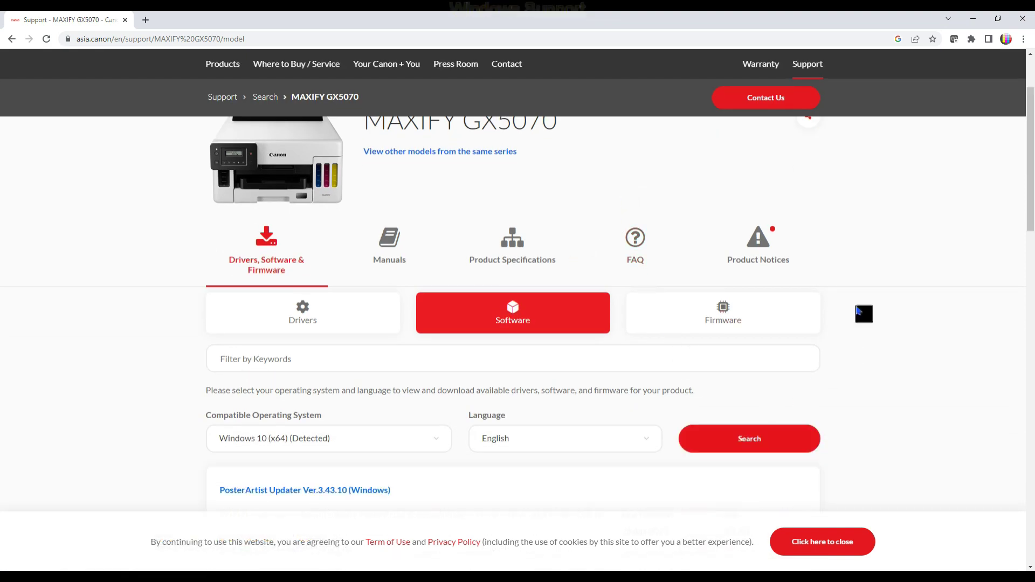
scroll(859, 311, down, 5)
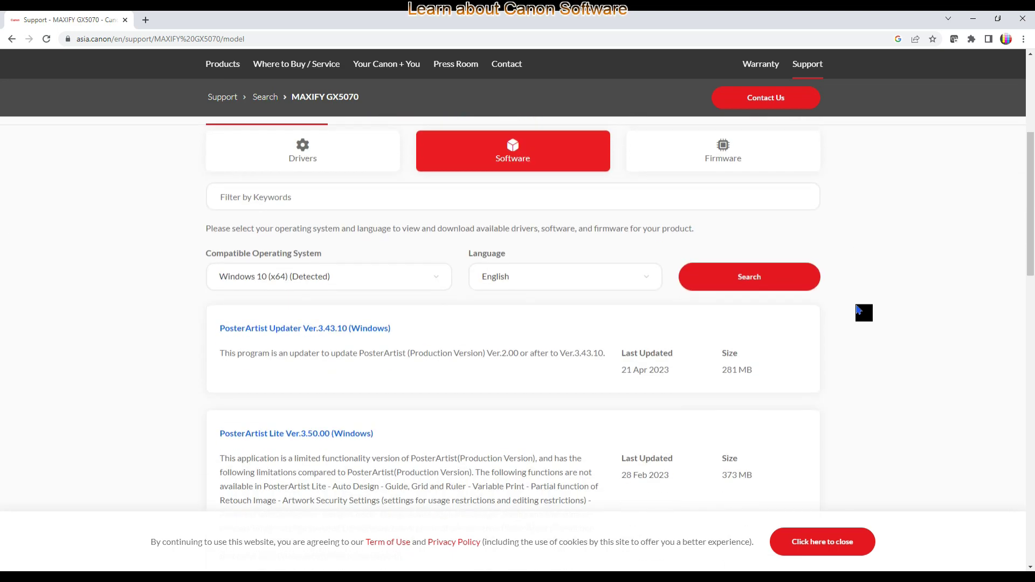
scroll(859, 311, down, 1)
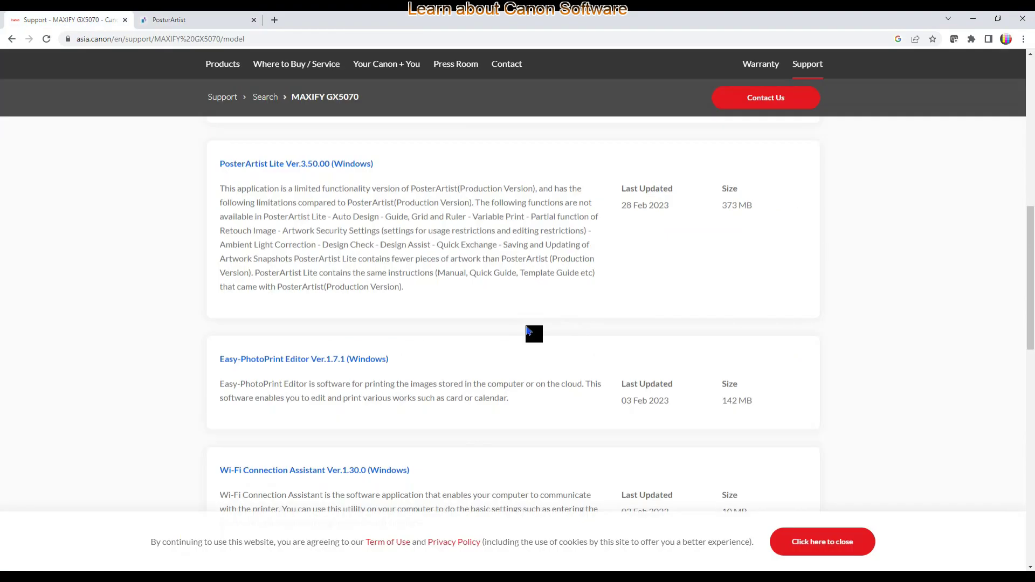
scroll(528, 332, down, 1)
scroll(527, 331, down, 1)
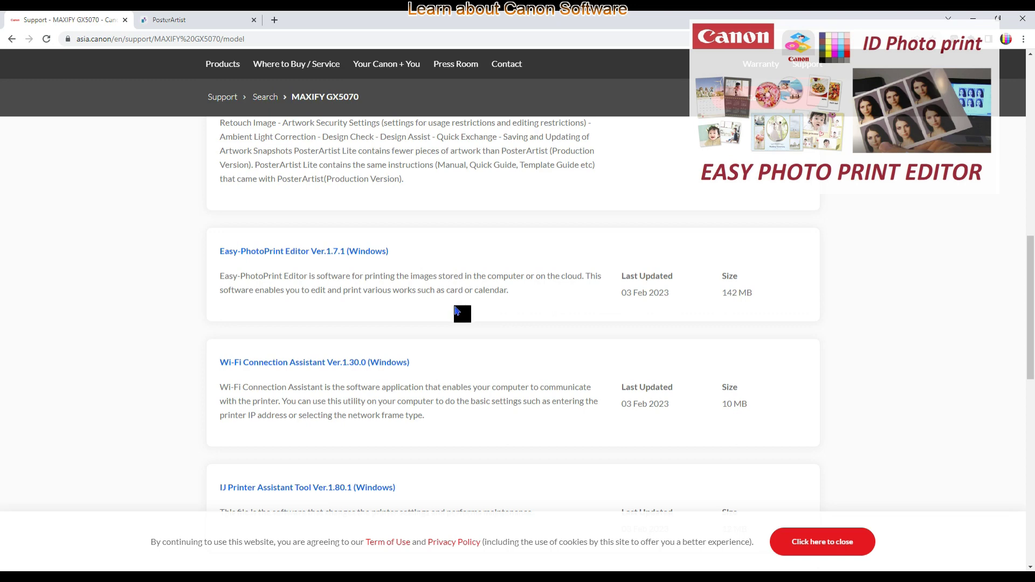
scroll(456, 312, down, 3)
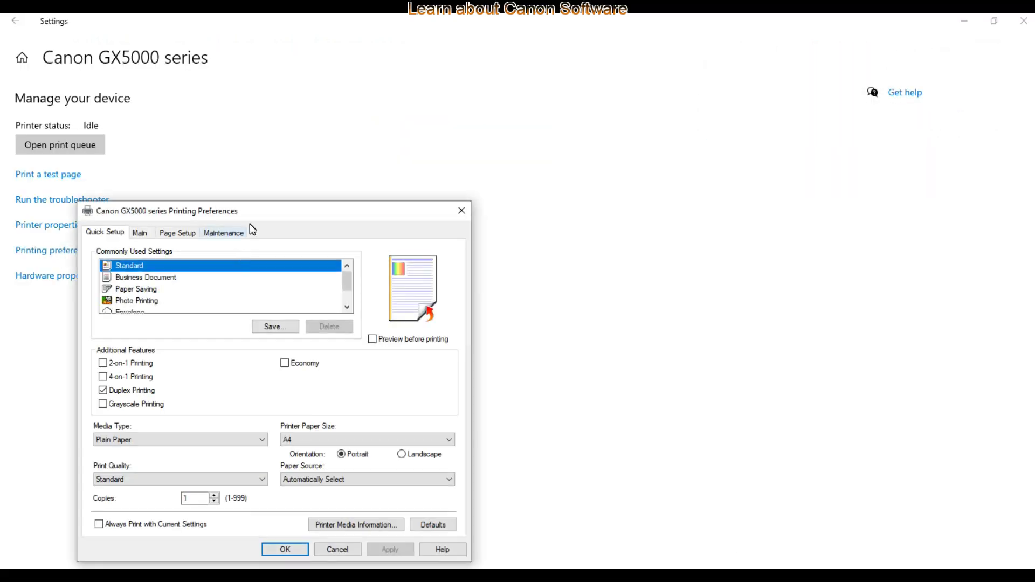
Step: Launch the IJ Printer Assistant Tool from the Canon GX5000 series printing preferences' Maintenance options
drag(265, 210, 506, 125)
click(471, 152)
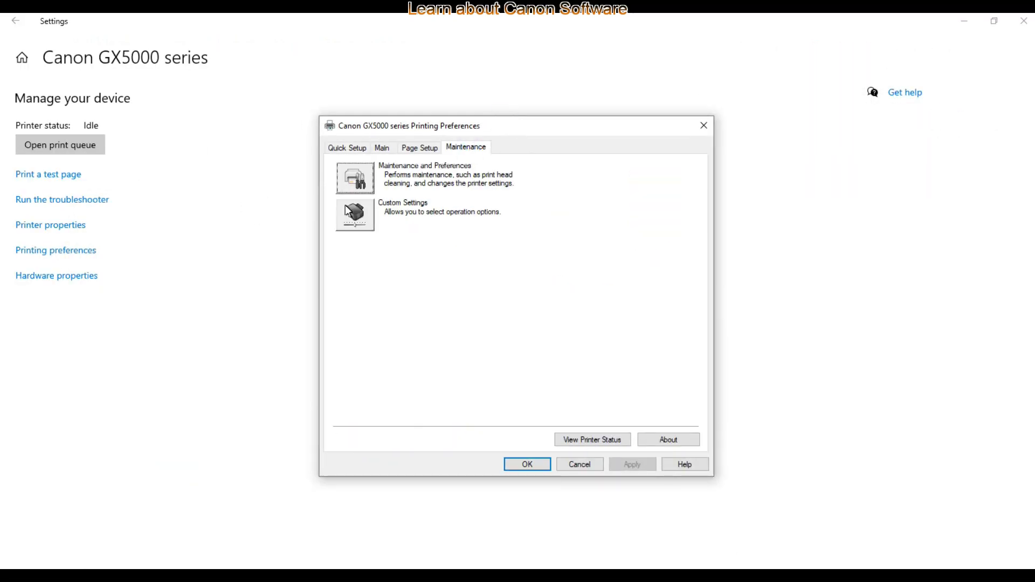
click(355, 181)
drag(343, 119, 483, 62)
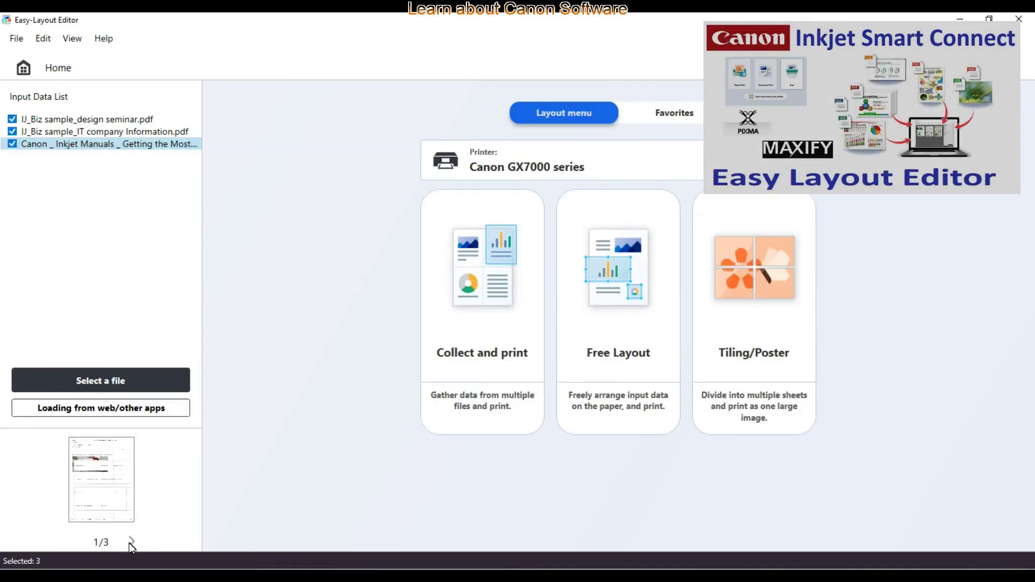
Step: Preview the next of the three input PDFs in Easy-Layout Editor, then search Windows for 'qui'
click(131, 541)
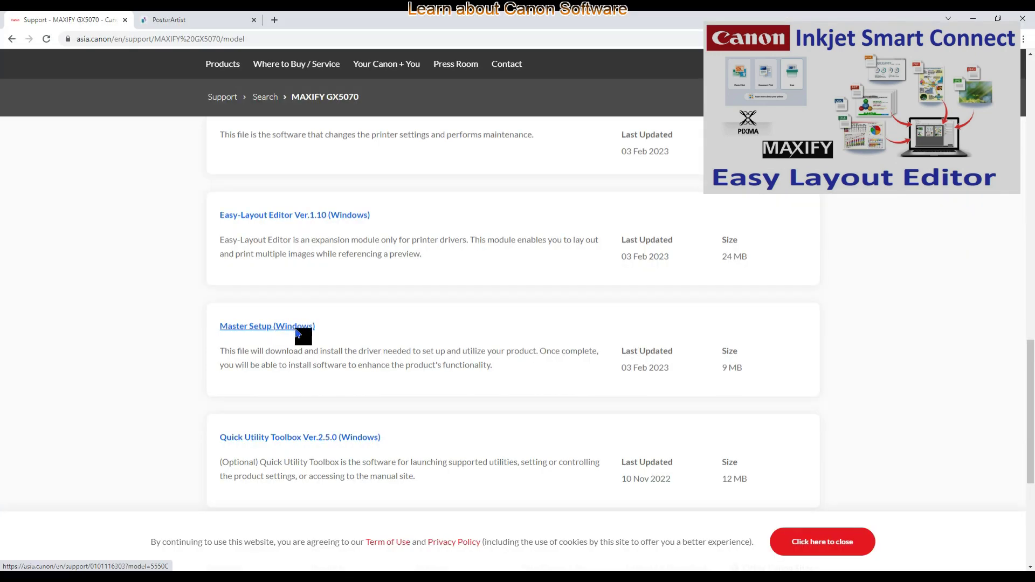
scroll(390, 353, down, 1)
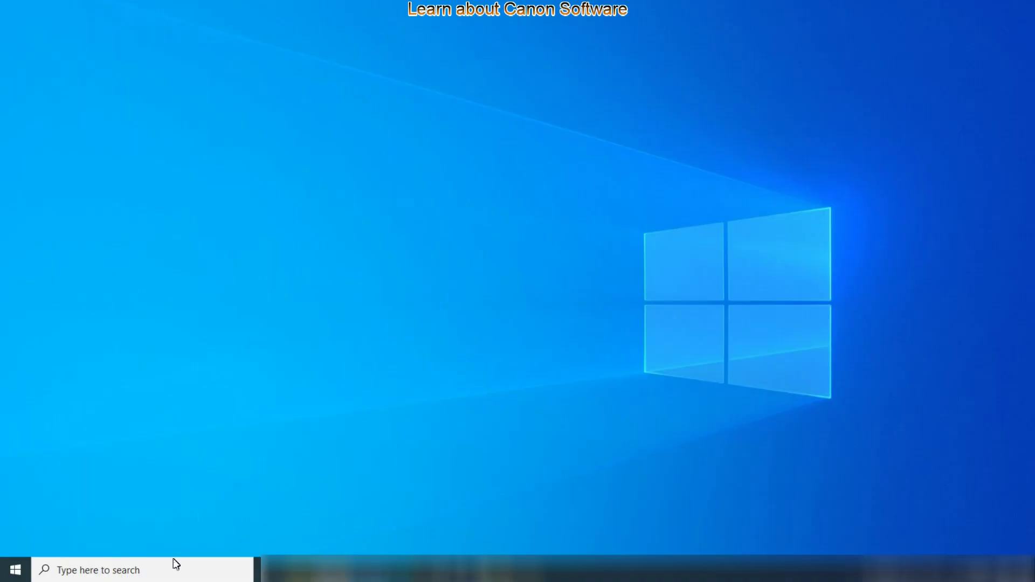
click(171, 570)
text(qui)
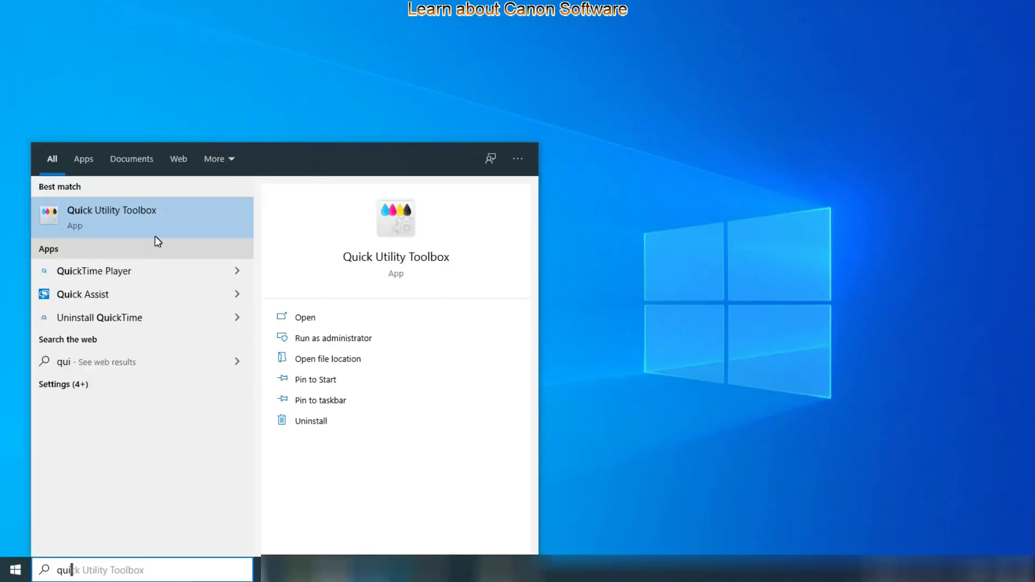
Step: Launch Quick Utility Toolbox and view the GX7000 series printer's information
click(292, 319)
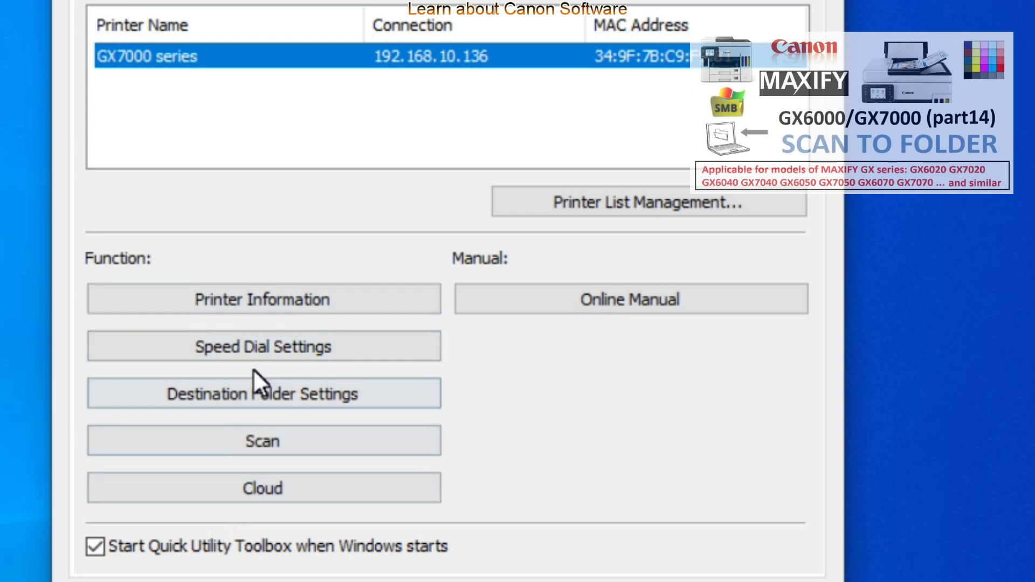
click(229, 294)
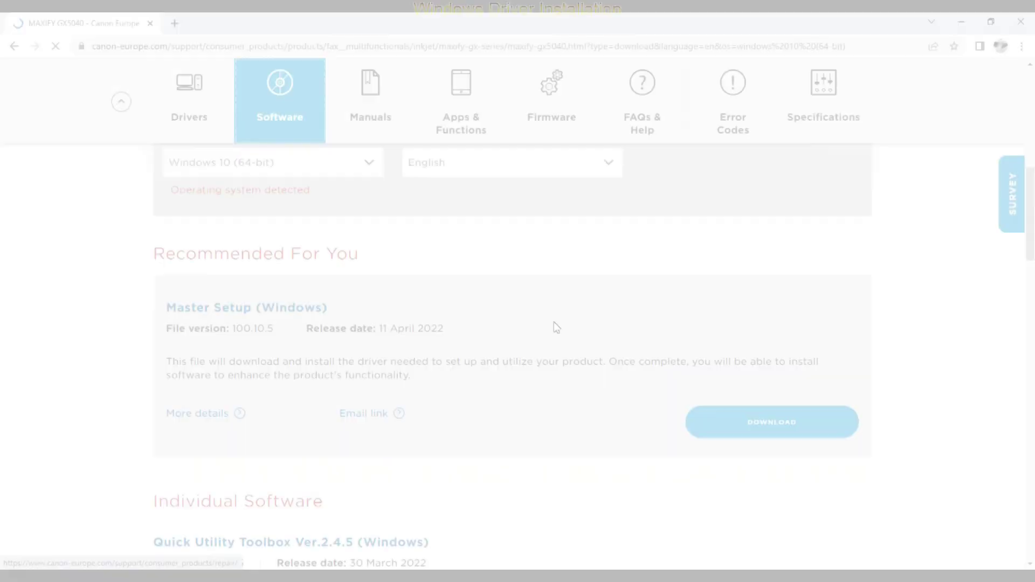
Step: Download Master Setup (Windows) for the GX5040, accept the licence and run the installer
scroll(555, 326, down, 3)
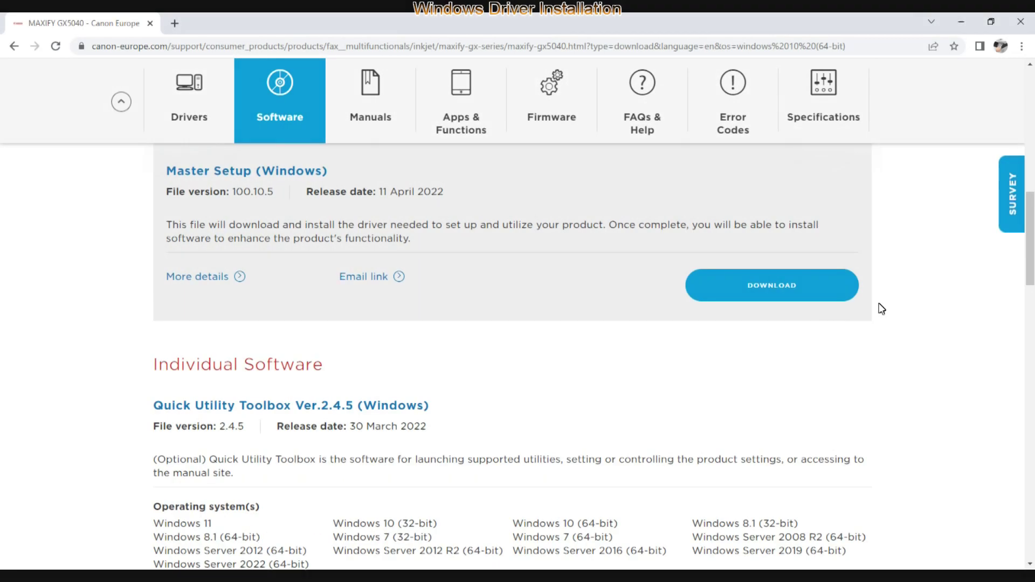
click(775, 283)
click(668, 415)
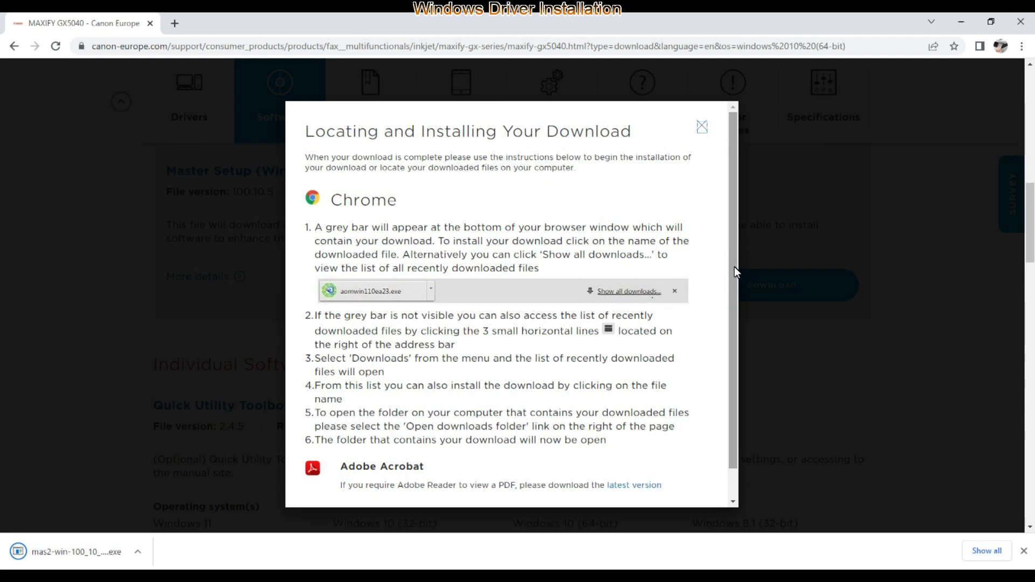
click(135, 560)
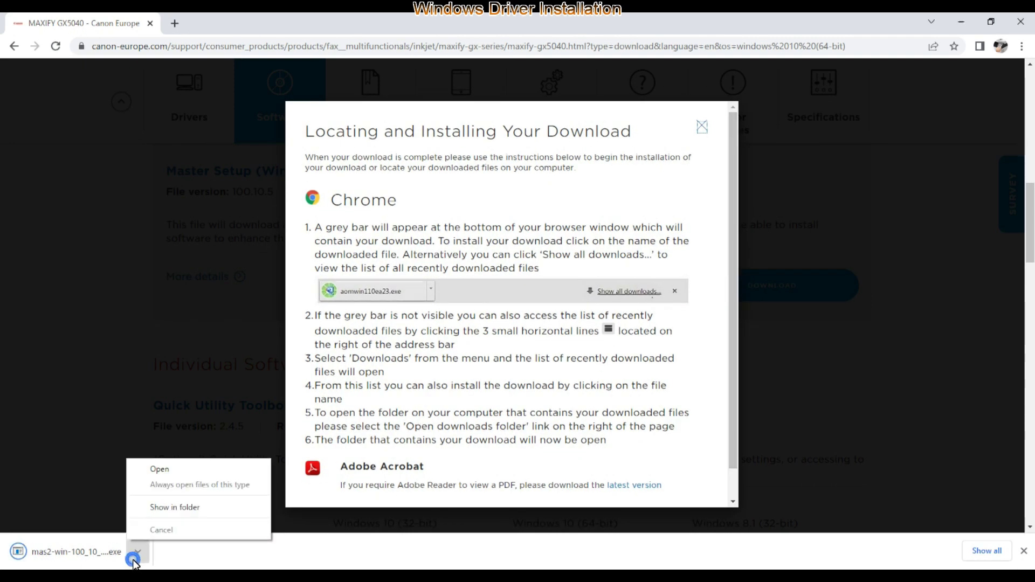
click(167, 473)
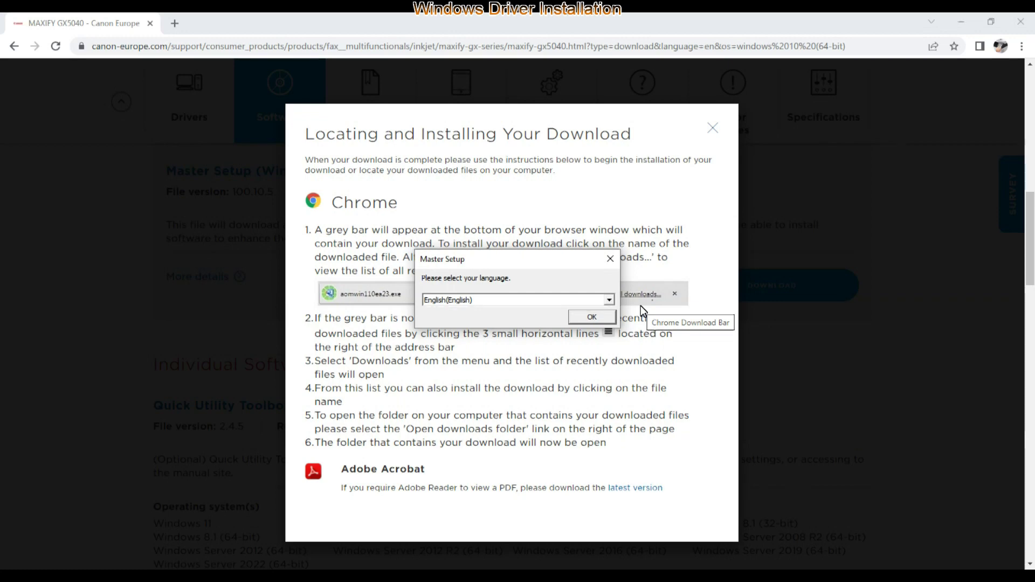
Step: Set up in English for Europe, Middle East, Africa, start setup and confirm the printer is on
key(alt+Down)
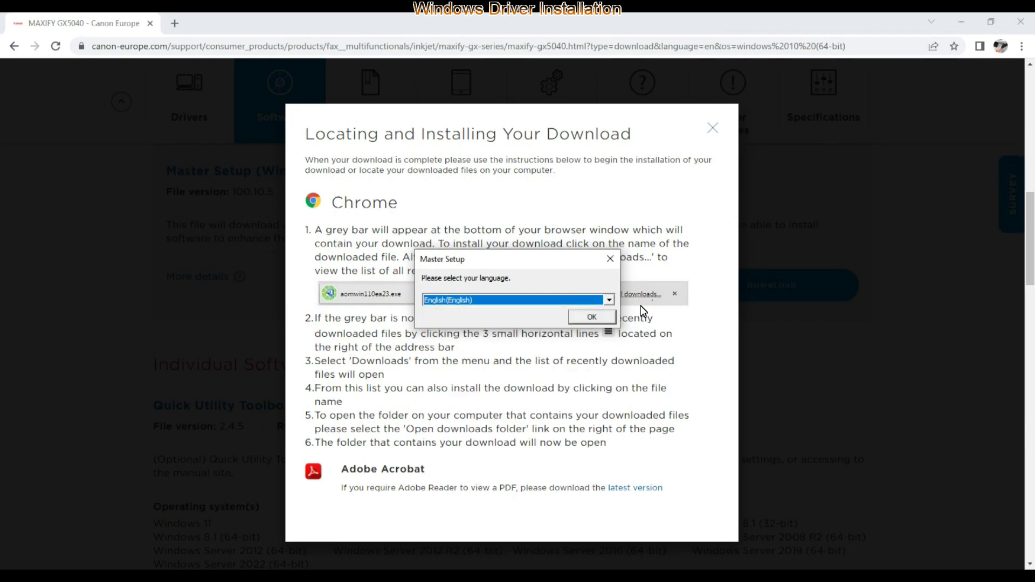
key(Return)
key(alt+Down)
key(Down)
key(Return)
key(Return)
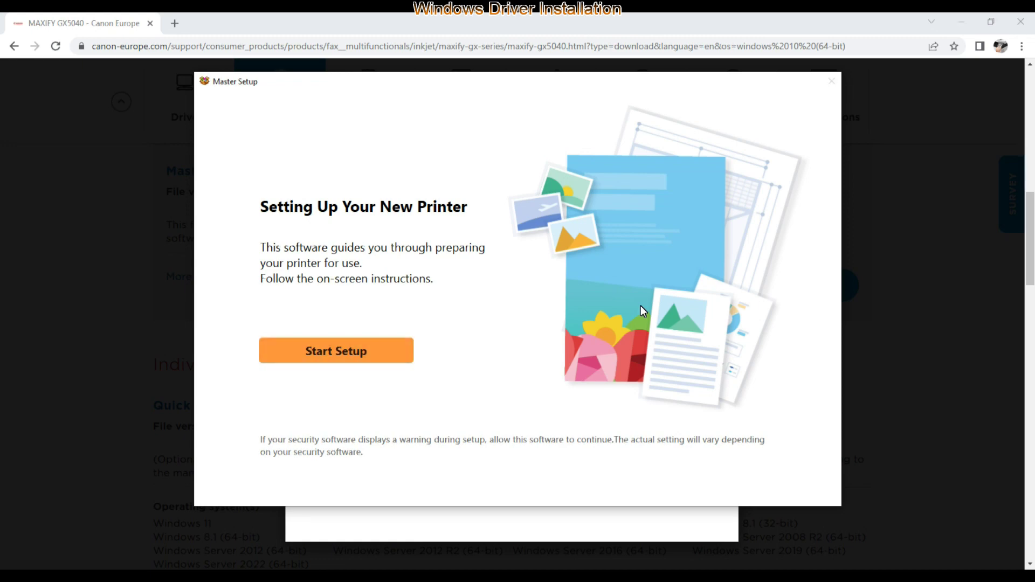
key(Return)
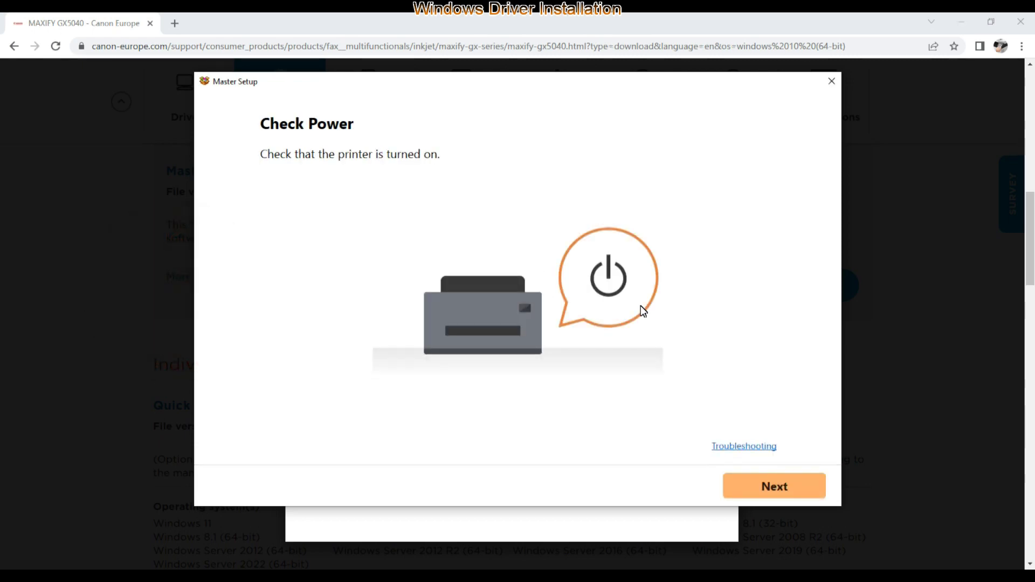
key(Return)
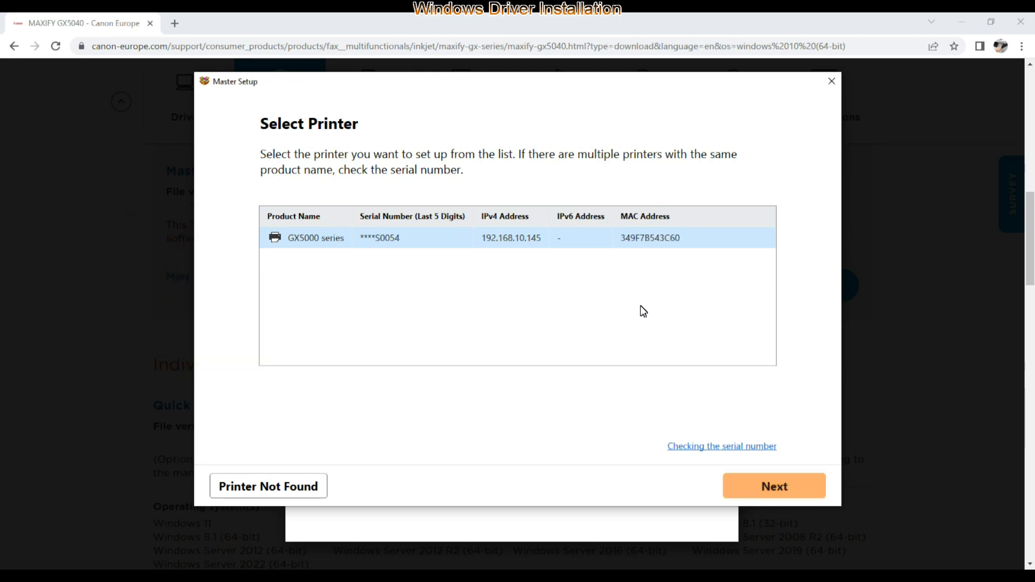
Step: Select the detected GX5000 series printer and connect it over Wi-Fi
key(Return)
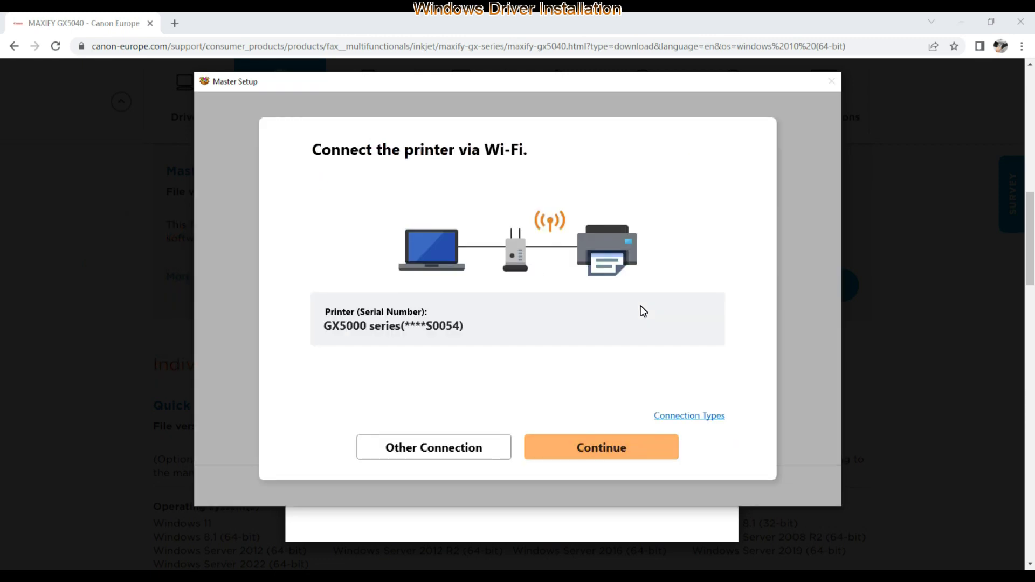
key(Return)
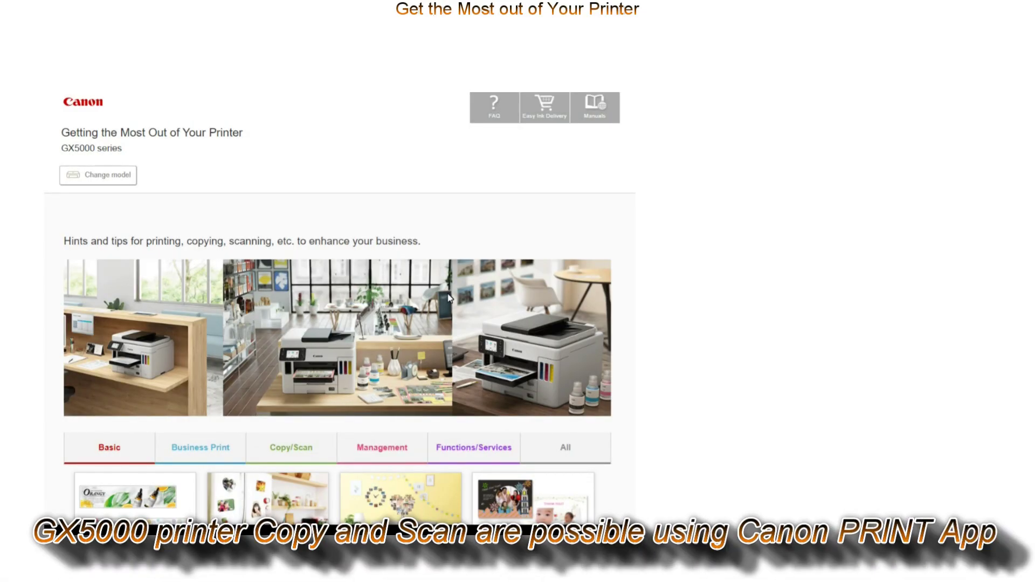
Step: Browse the Business Print, Copy/Scan, Management, Functions/Services and All GX5000 tip categories
scroll(449, 297, down, 3)
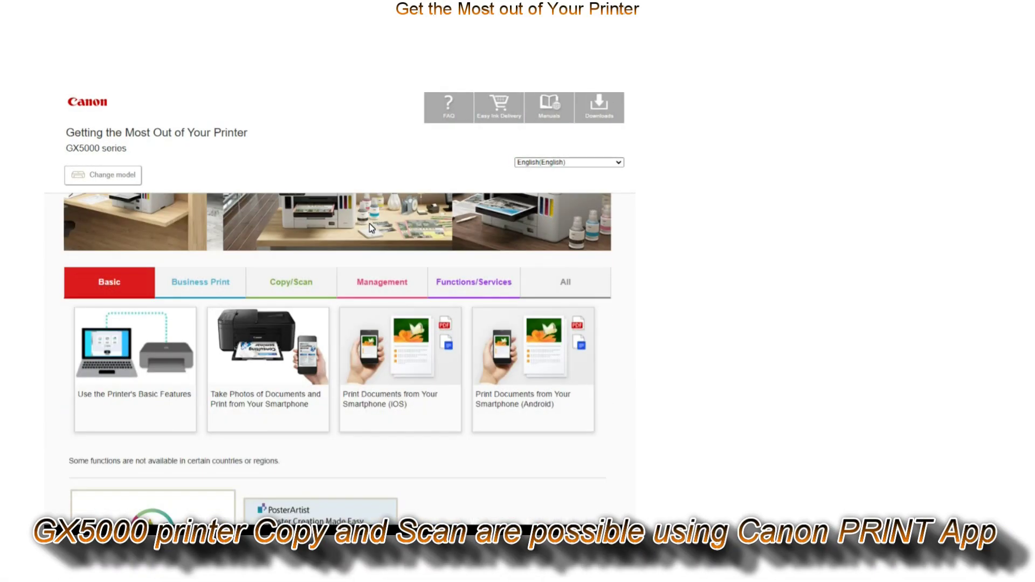
click(196, 283)
click(279, 280)
click(380, 277)
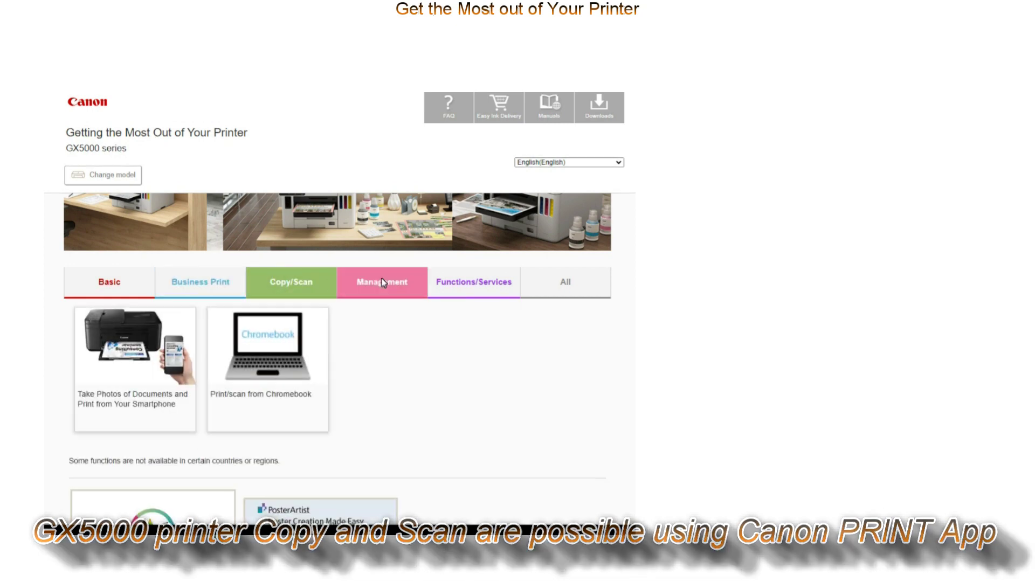
click(472, 277)
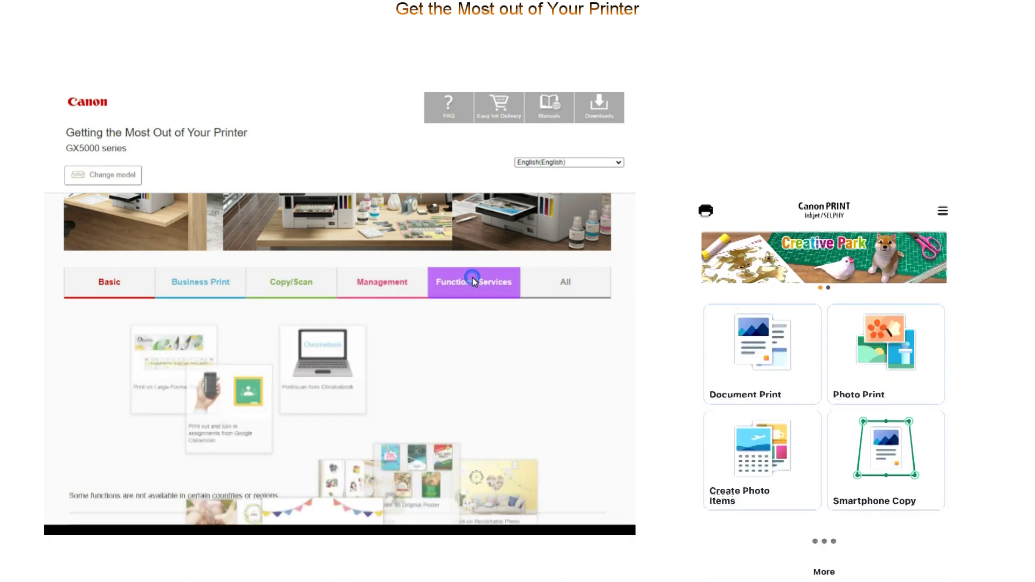
click(546, 277)
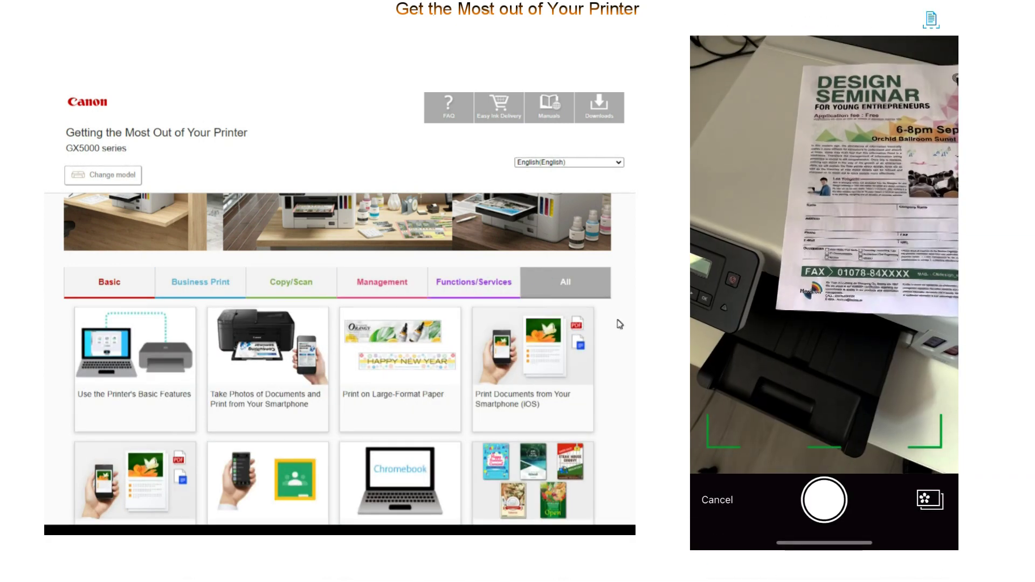
Step: Open the Computer Software Downloads page from the top of the tips page
scroll(620, 329, down, 2)
scroll(620, 328, down, 3)
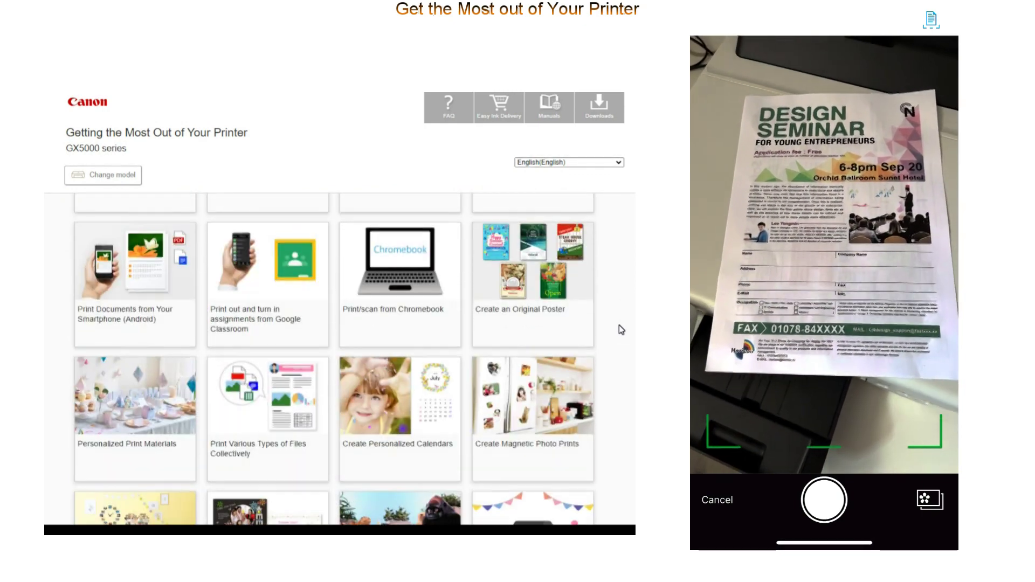
scroll(618, 328, up, 6)
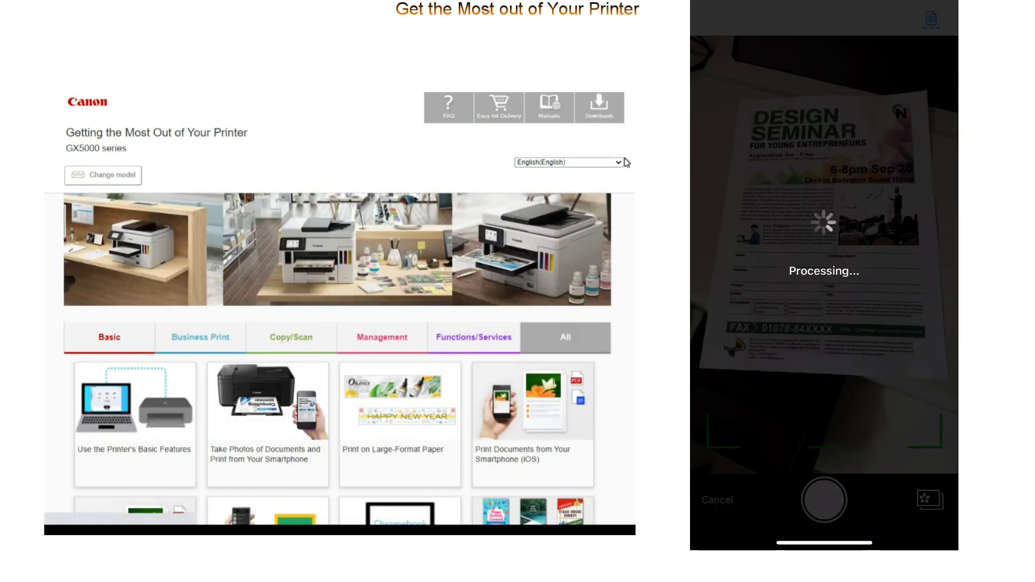
click(593, 116)
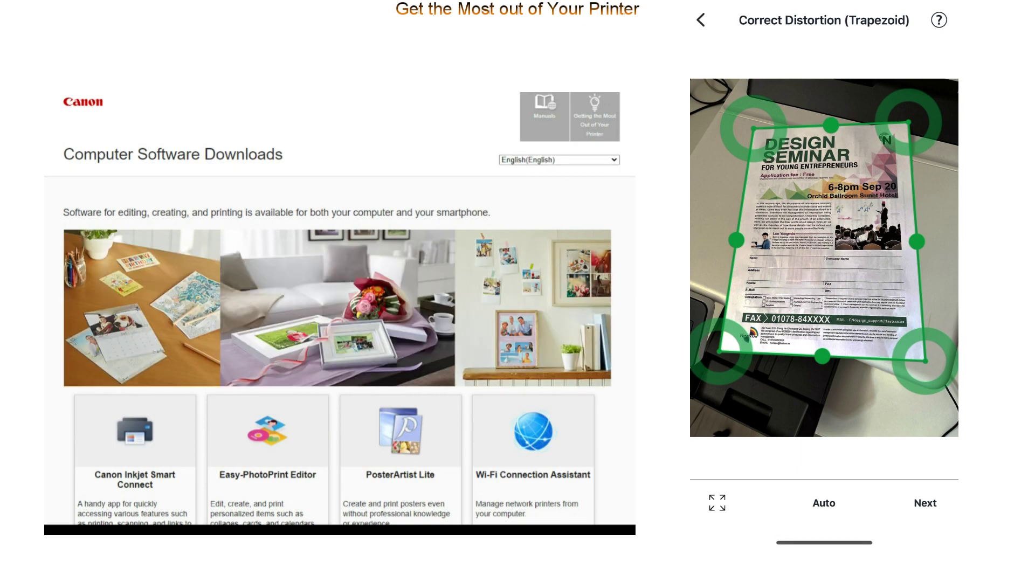
scroll(340, 351, down, 4)
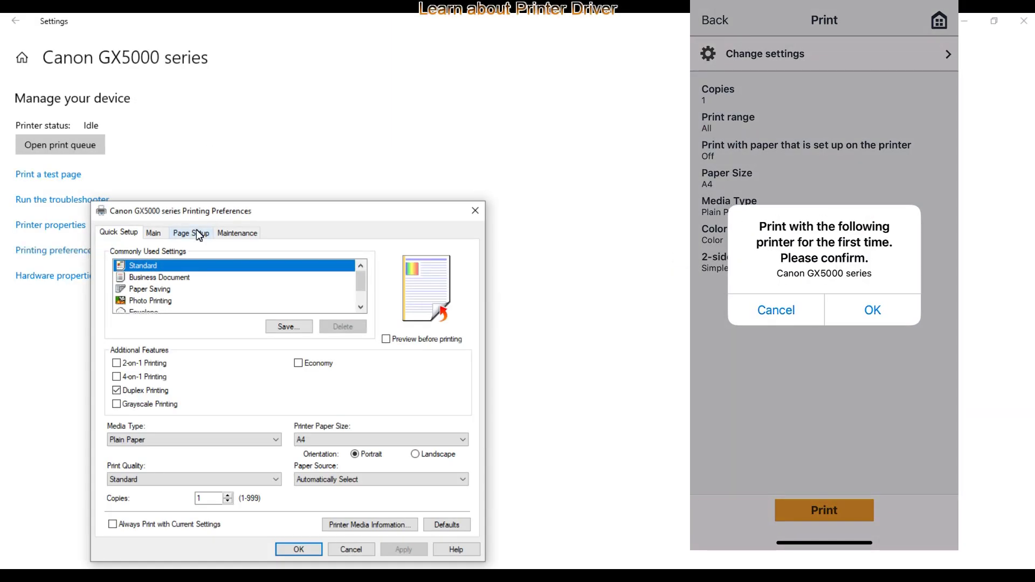
drag(197, 214, 359, 77)
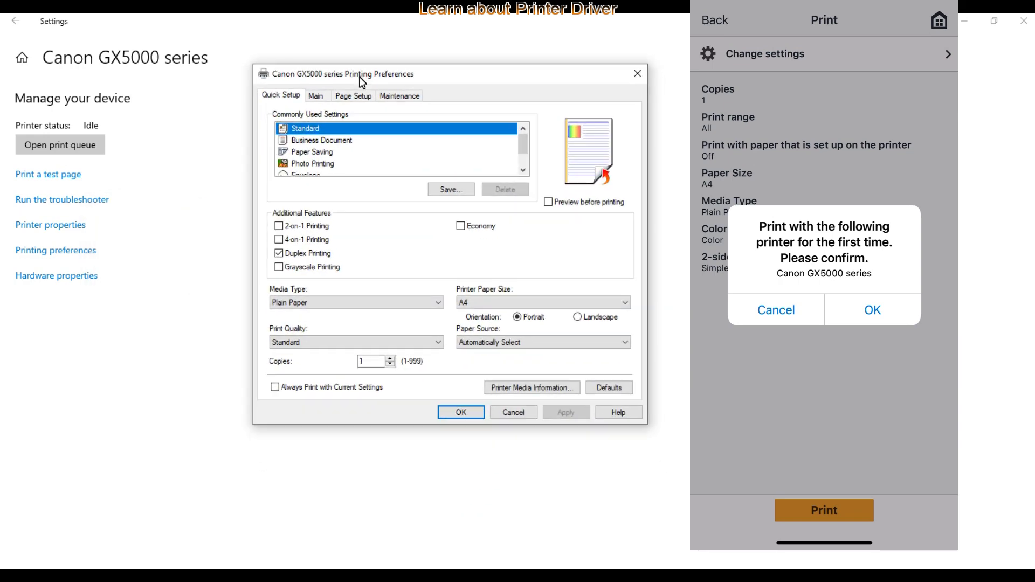
click(523, 161)
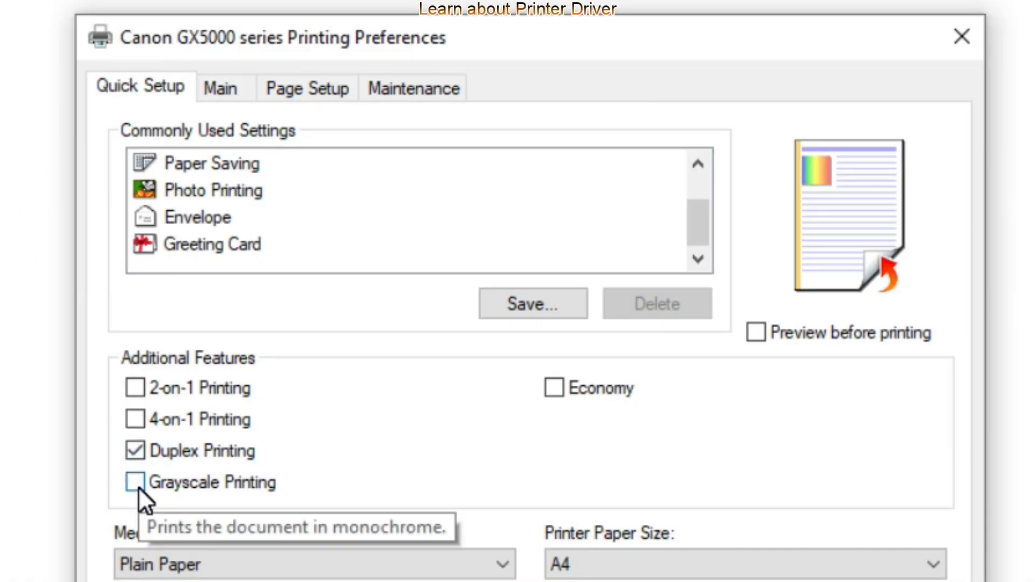
click(135, 483)
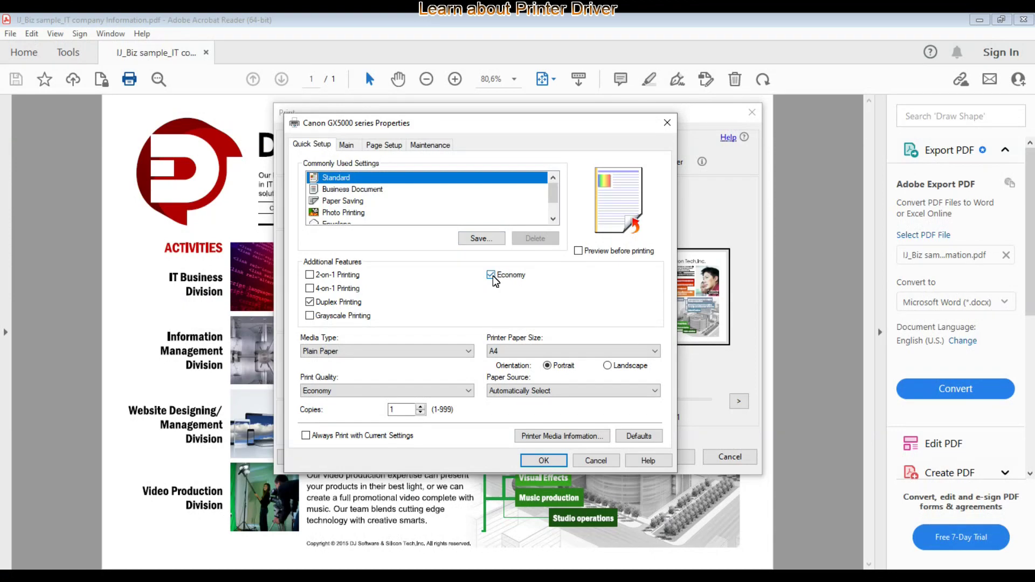
Step: Print the IJ_Biz sample_IT company Information PDF on the GX5000 with Economy enabled in Properties
click(543, 460)
click(665, 457)
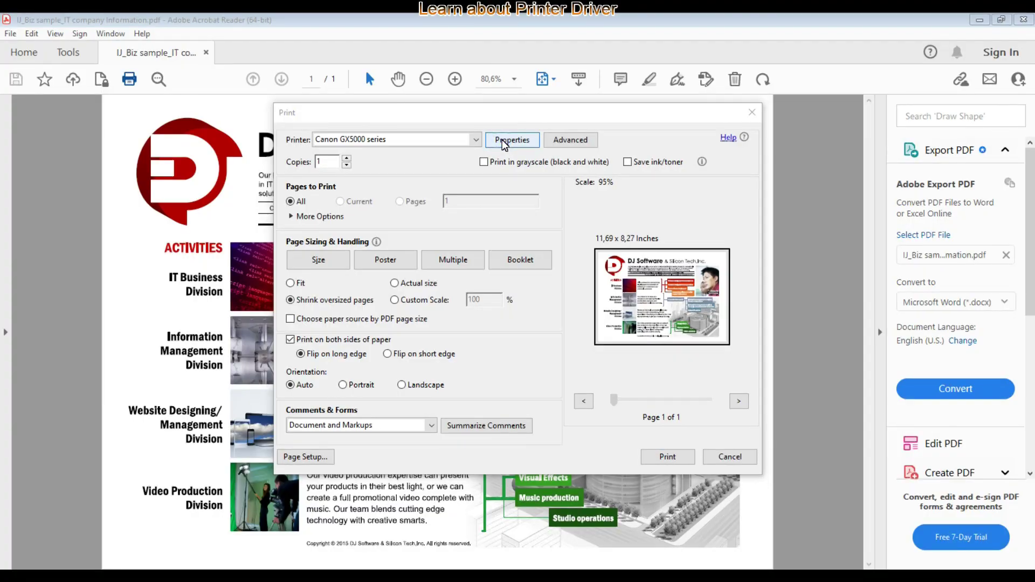
click(489, 276)
click(544, 460)
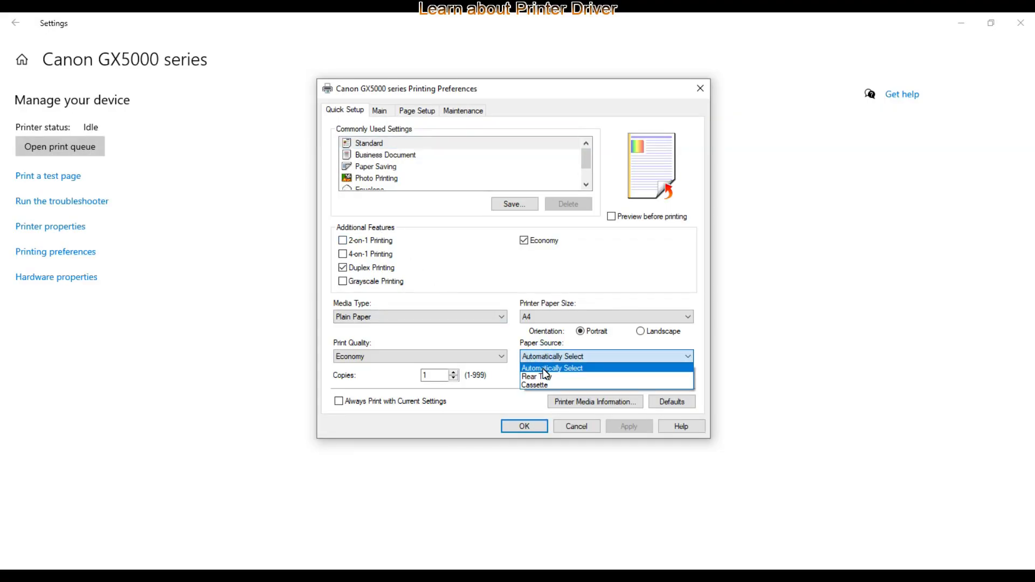
Step: Set Printer Paper Size to Custom 210 × 297 mm, then review the Page Setup options
click(544, 358)
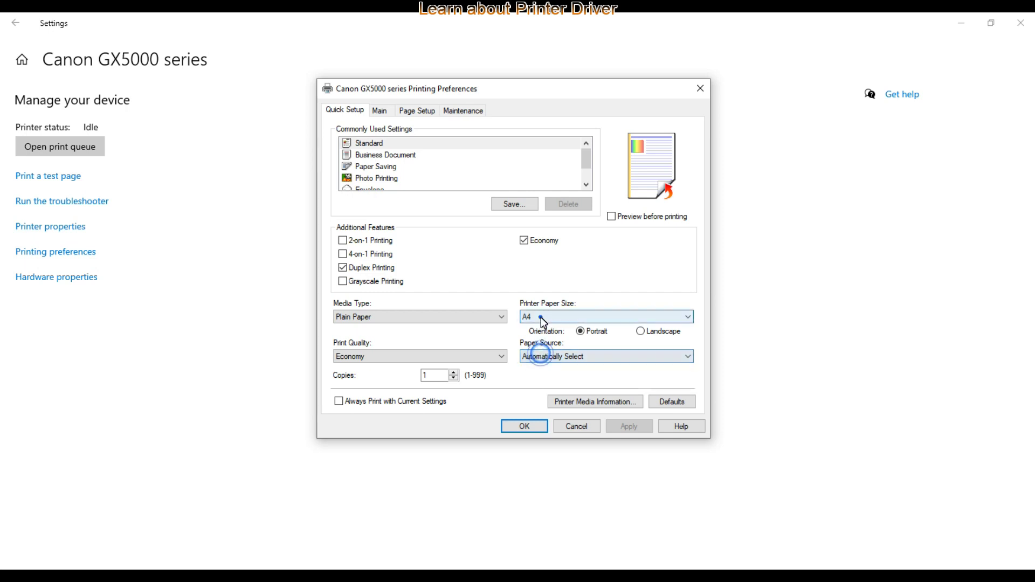
click(538, 318)
click(706, 560)
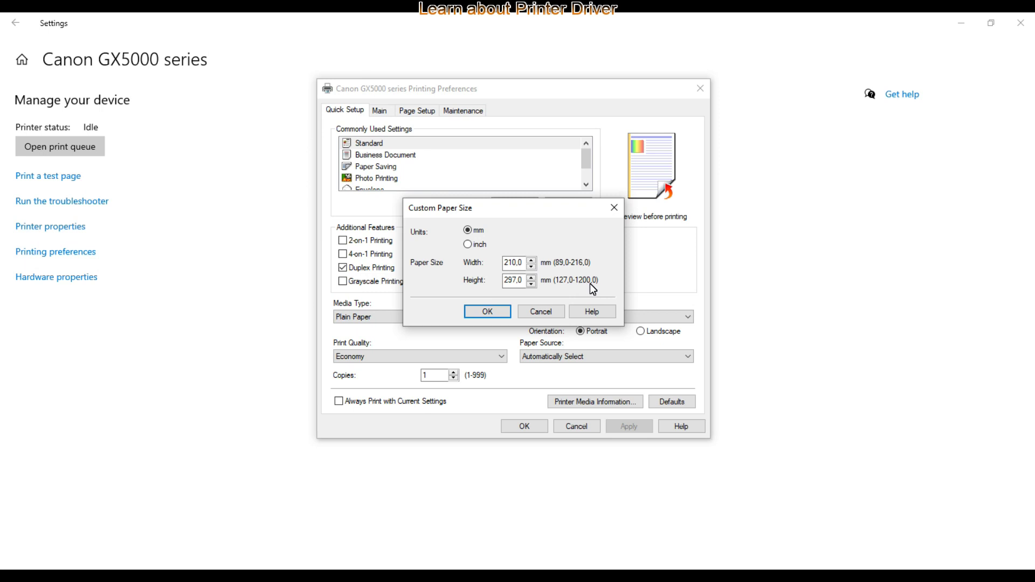
click(541, 312)
click(419, 111)
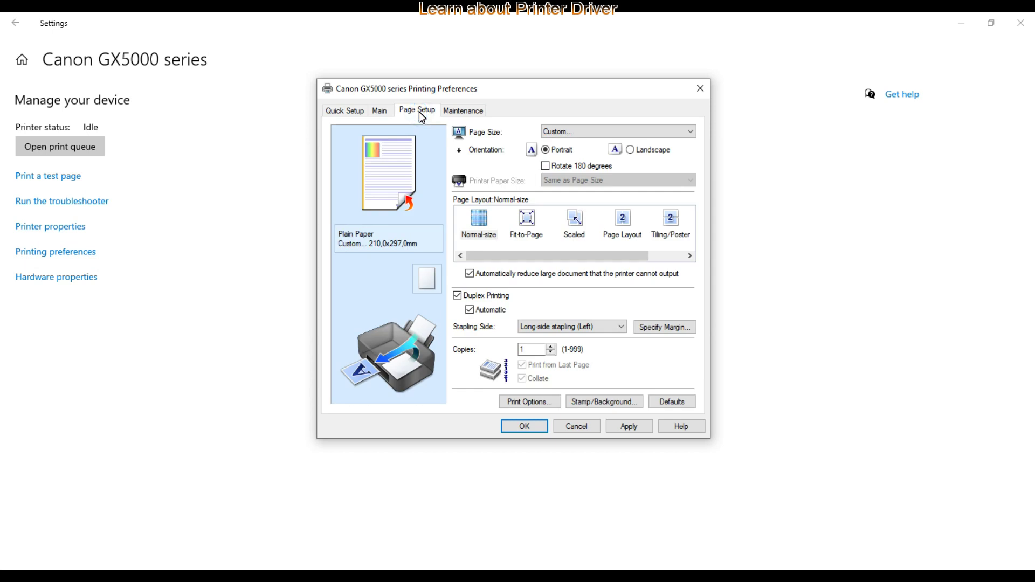
mouse_move(576, 257)
mouse_down()
mouse_move(641, 258)
mouse_move(559, 263)
mouse_up()
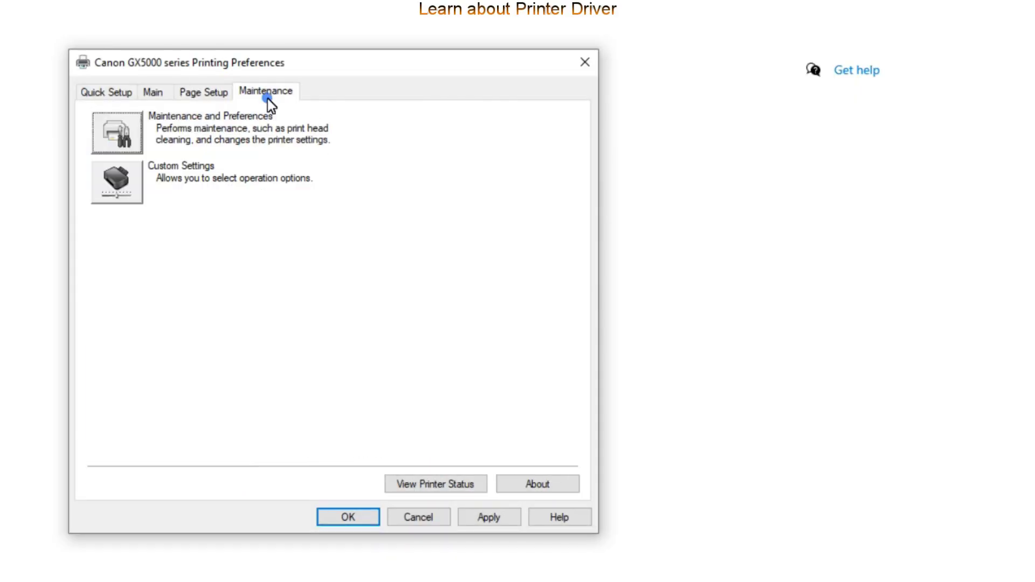
Step: Set the GX5000 Quiet Settings to 'Always use quiet mode' and confirm
click(128, 136)
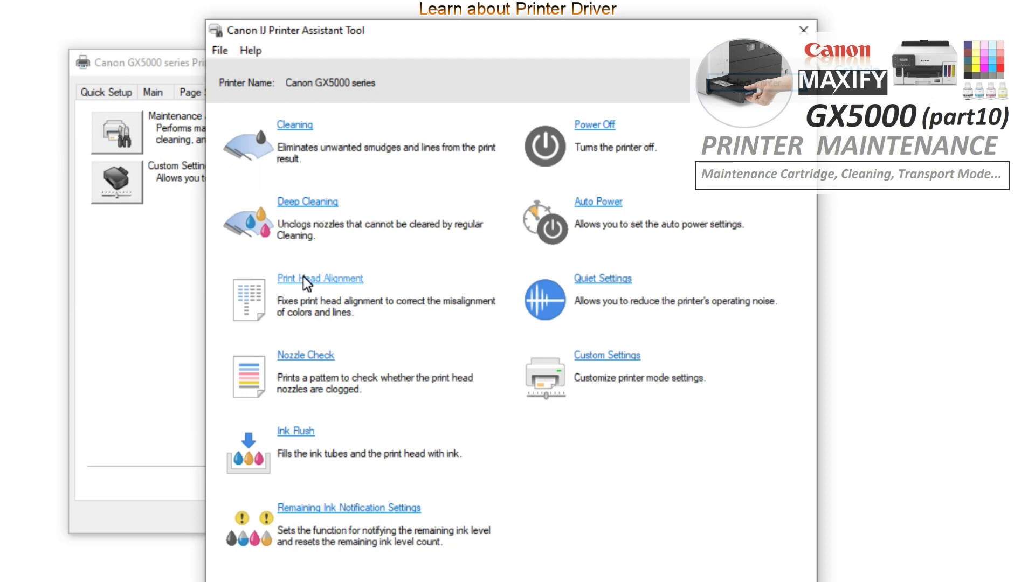
click(607, 279)
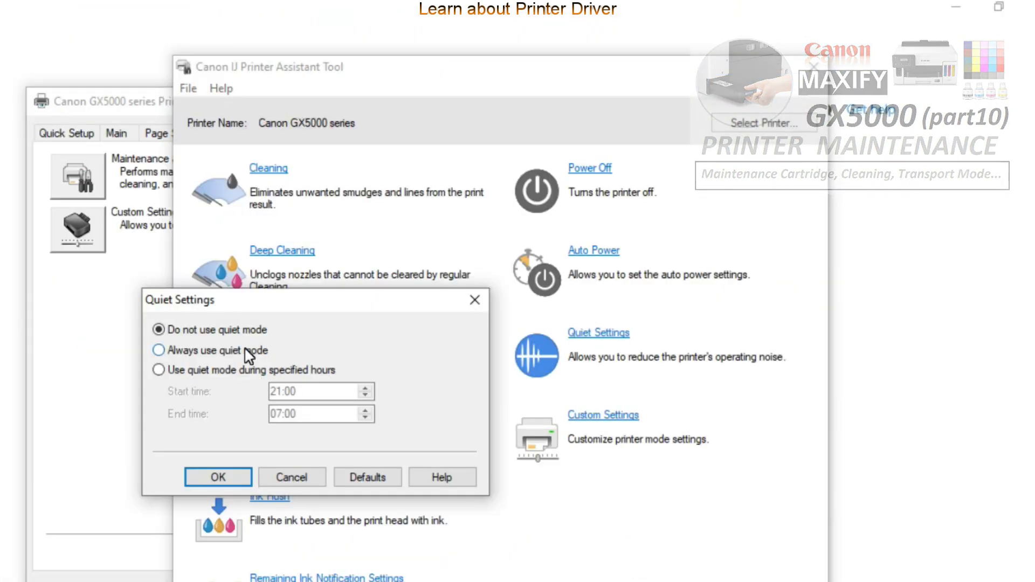
click(242, 350)
click(219, 480)
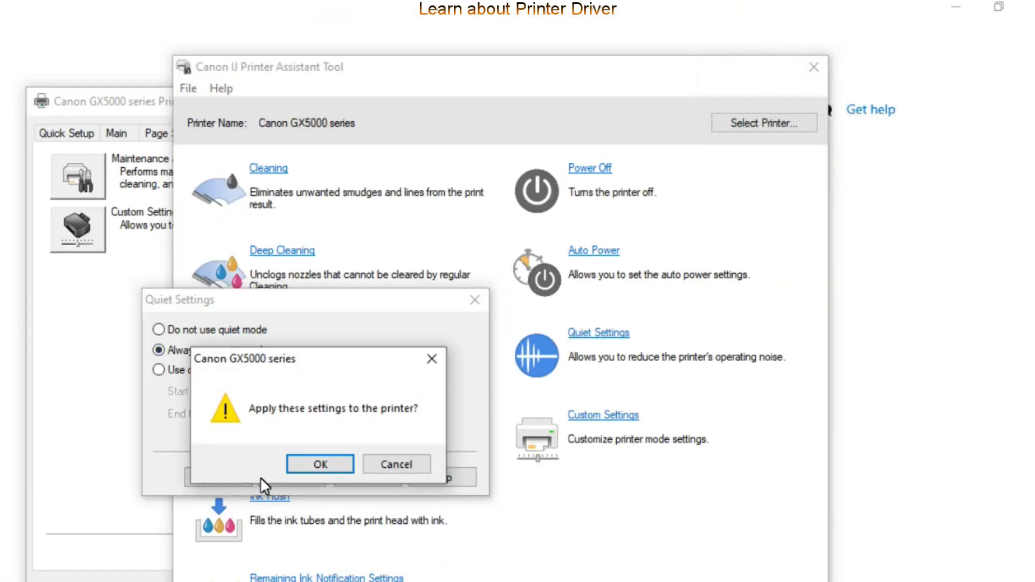
click(312, 468)
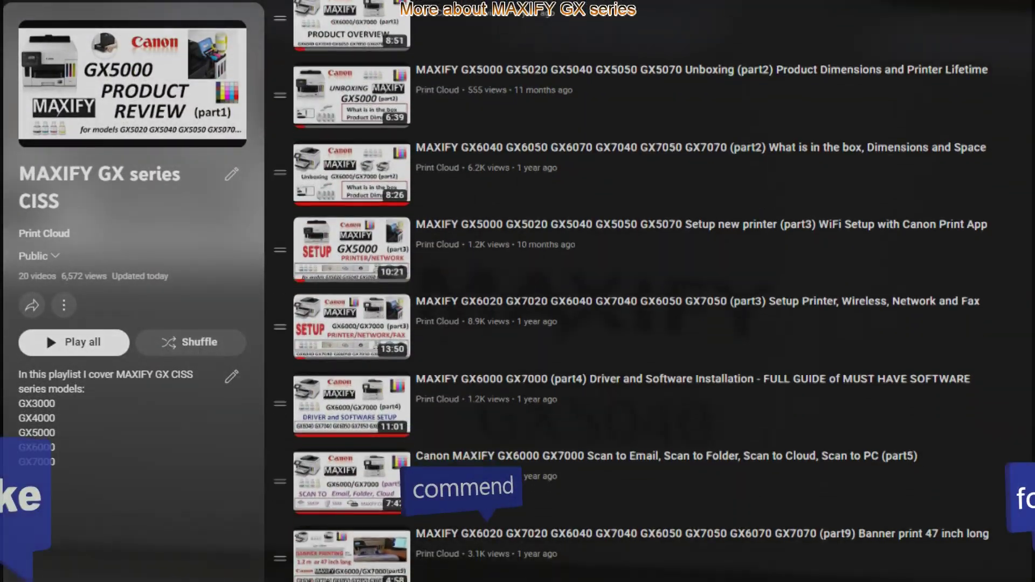
Step: Scroll through the 20-video MAXIFY GX series CISS playlist
scroll(647, 291, down, 5)
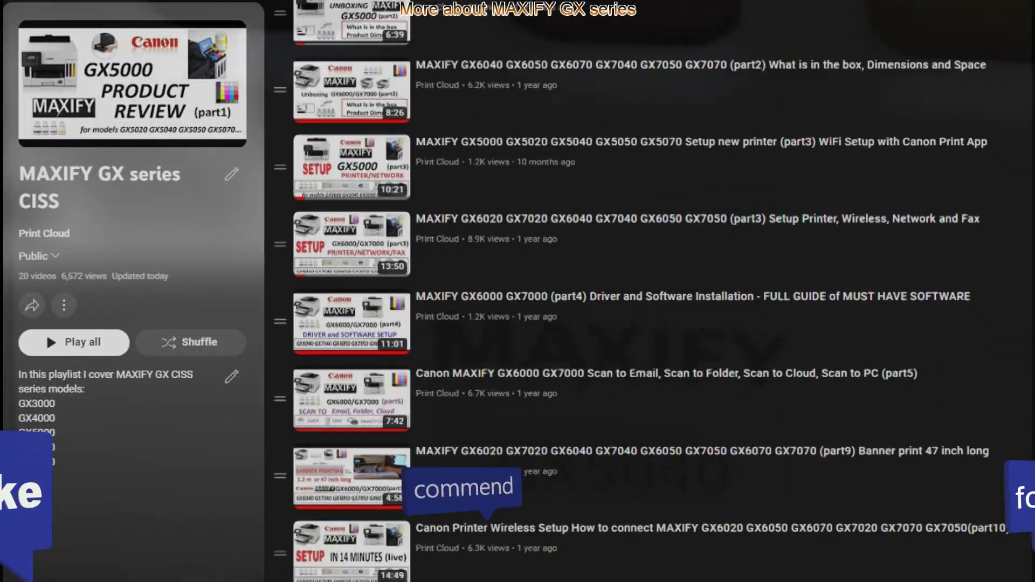
scroll(647, 291, down, 6)
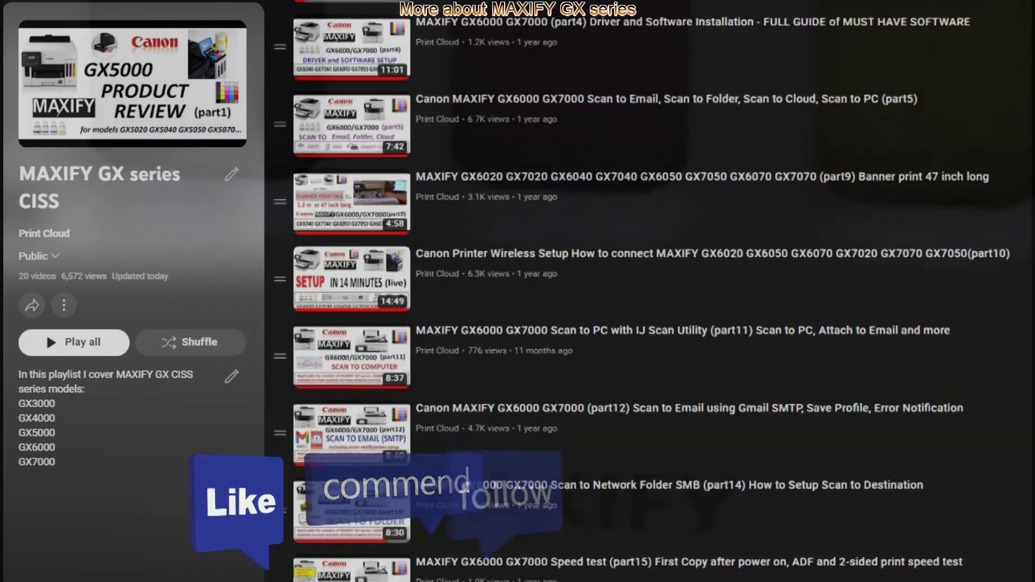